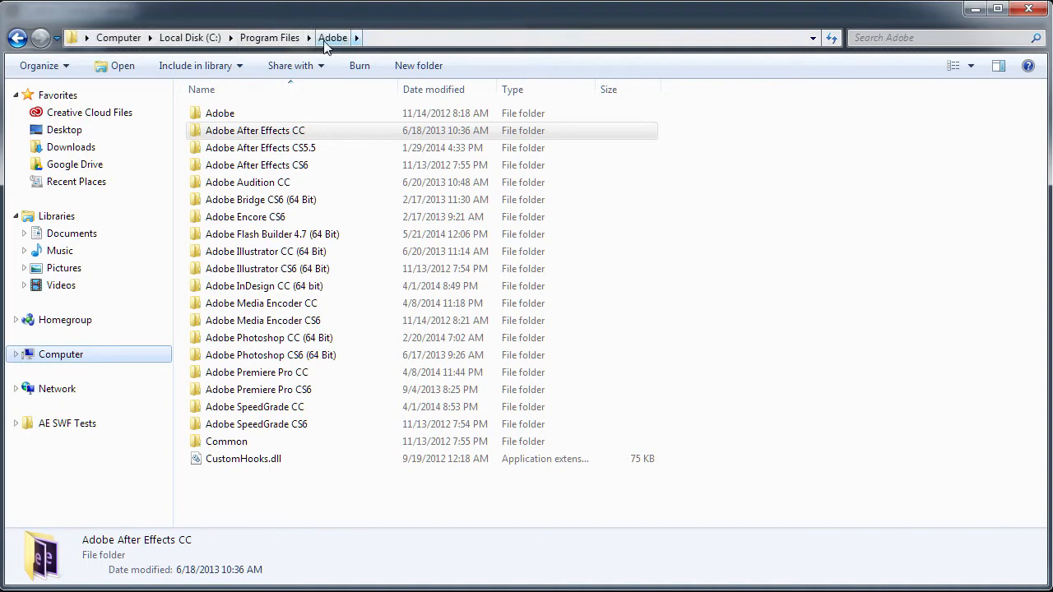
# Open the Support Files folder inside the Adobe After Effects CC program folder and locate PresetEffects.xml
pyautogui.click(219, 136)
pyautogui.doubleClick(219, 137)
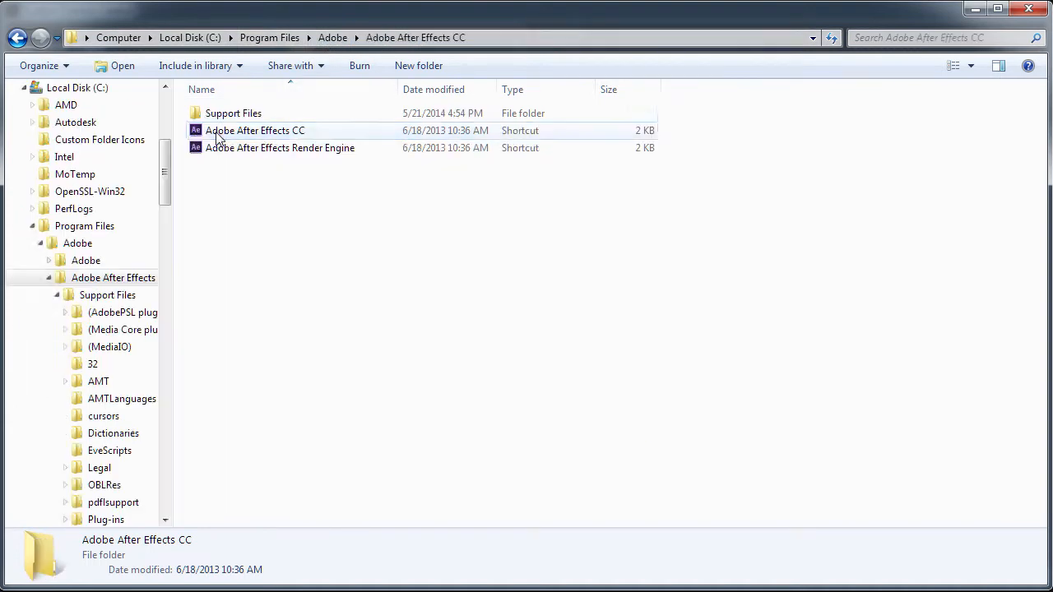
pyautogui.click(17, 37)
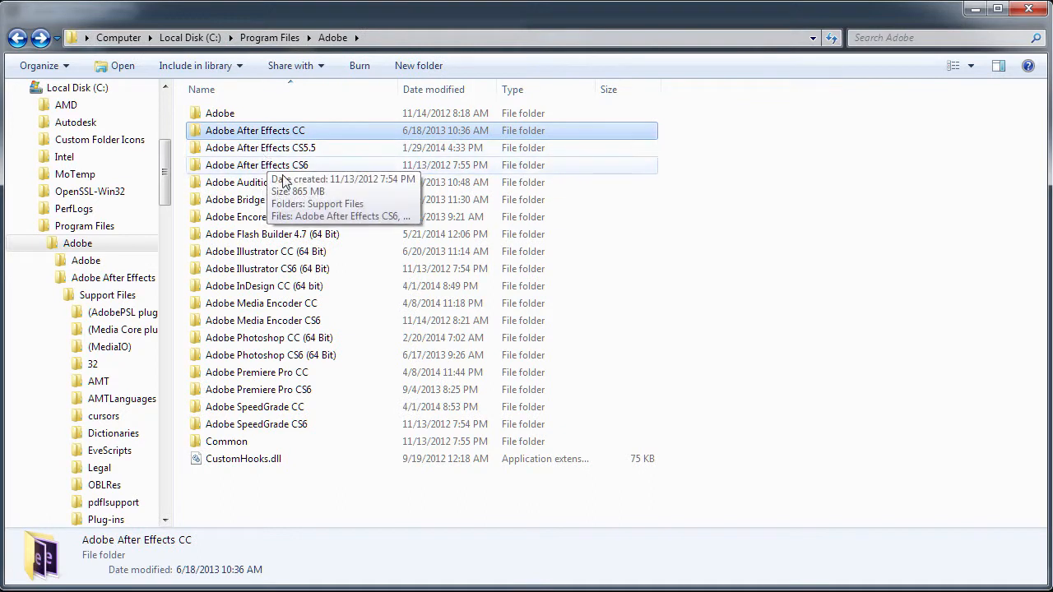
pyautogui.doubleClick(236, 135)
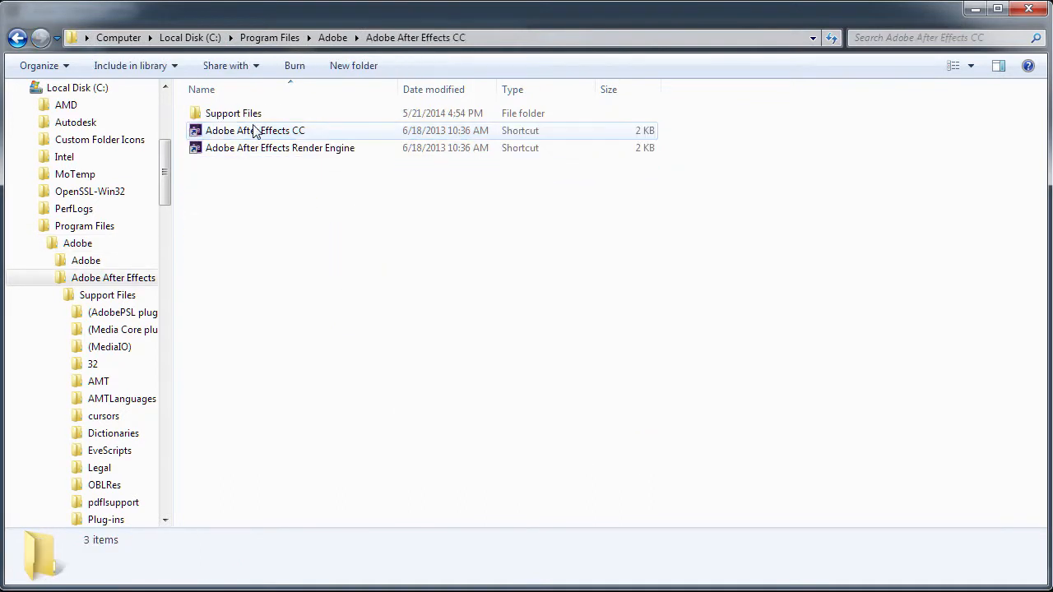
pyautogui.doubleClick(270, 117)
pyautogui.scroll(-15, 469, 360)
pyautogui.scroll(-20, 472, 363)
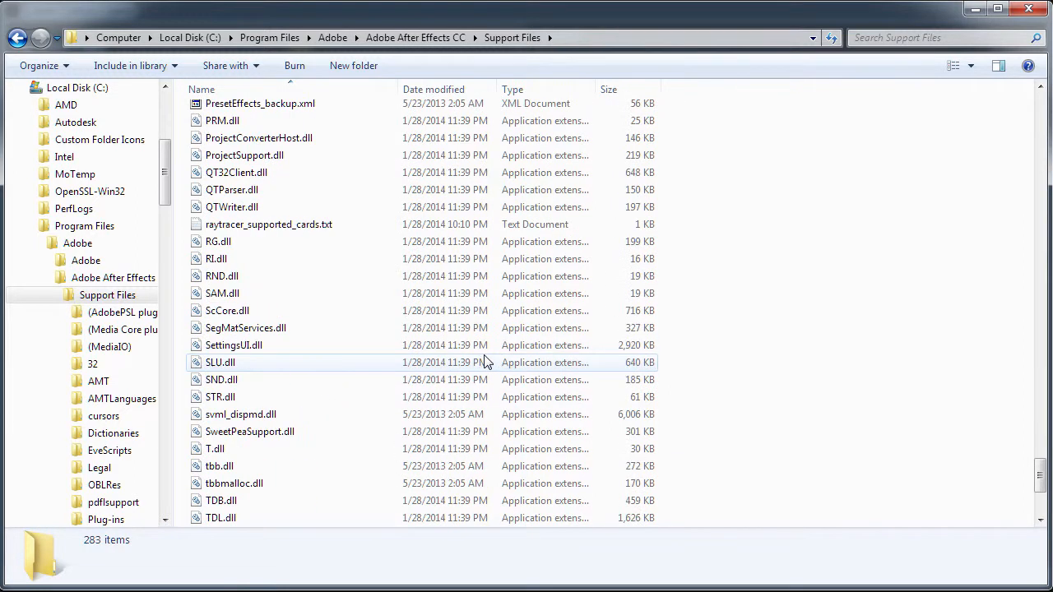
pyautogui.scroll(-4, 485, 361)
pyautogui.scroll(10, 481, 362)
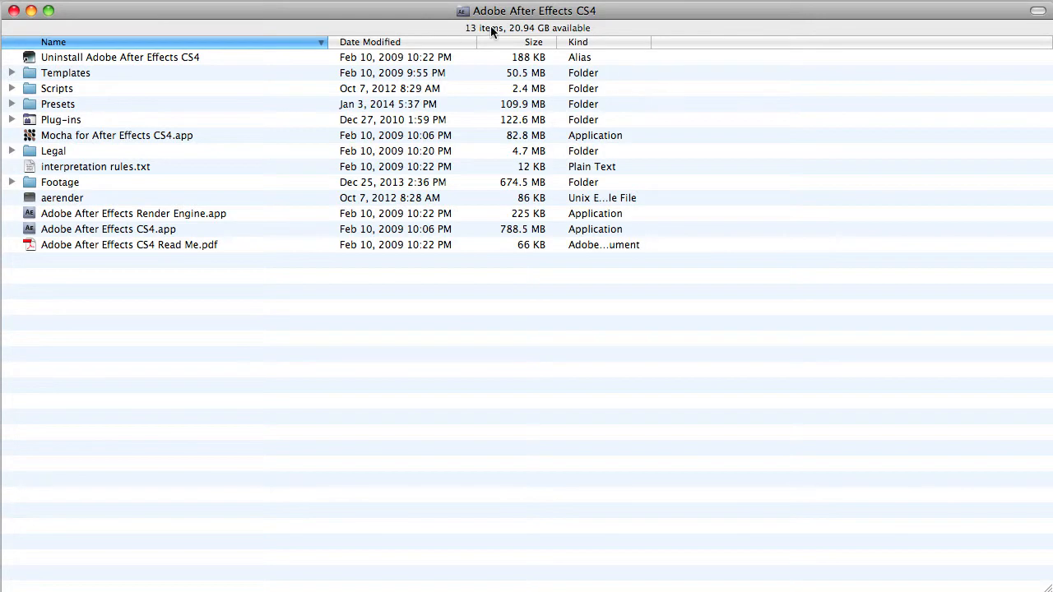
# In the Mac's Finder, show the package contents of Adobe After Effects CS4.app and select PresetEffects.xml in Contents > Resources
pyautogui.click(107, 234)
pyautogui.rightClick(138, 231)
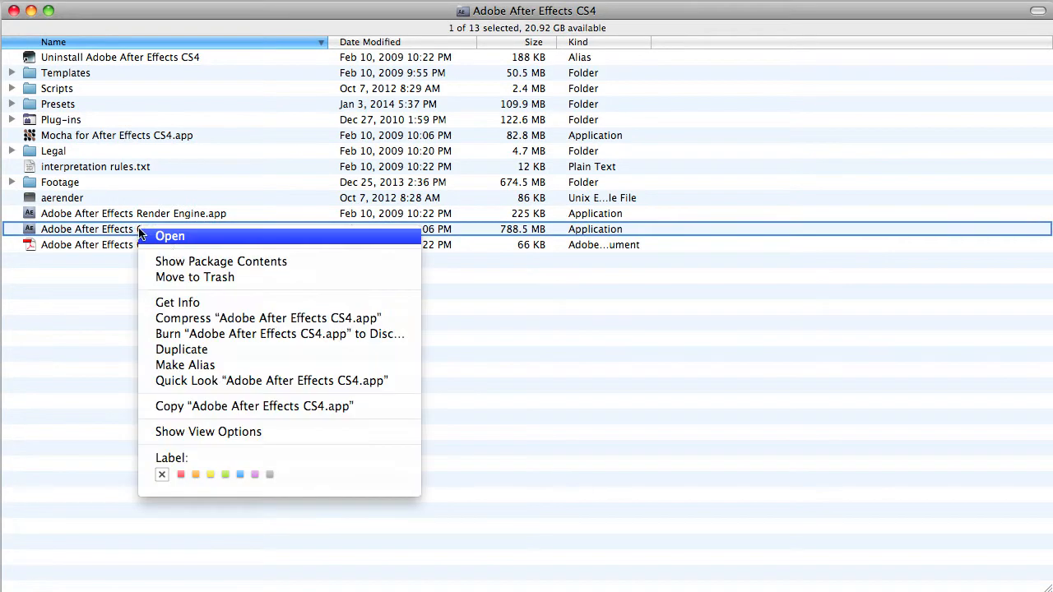
pyautogui.click(173, 263)
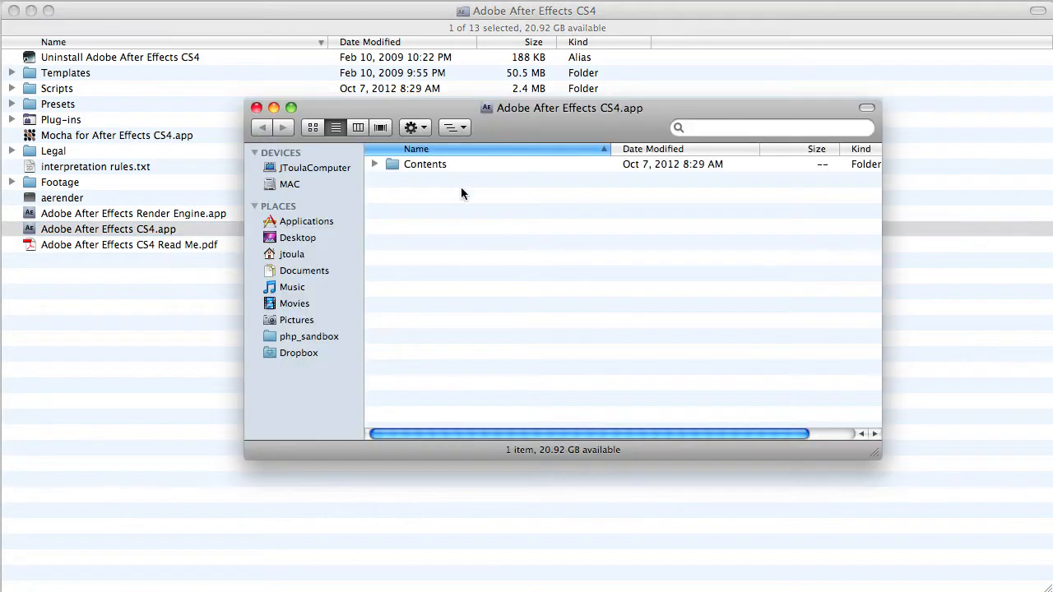
pyautogui.moveTo(504, 134); pyautogui.dragTo(444, 110)
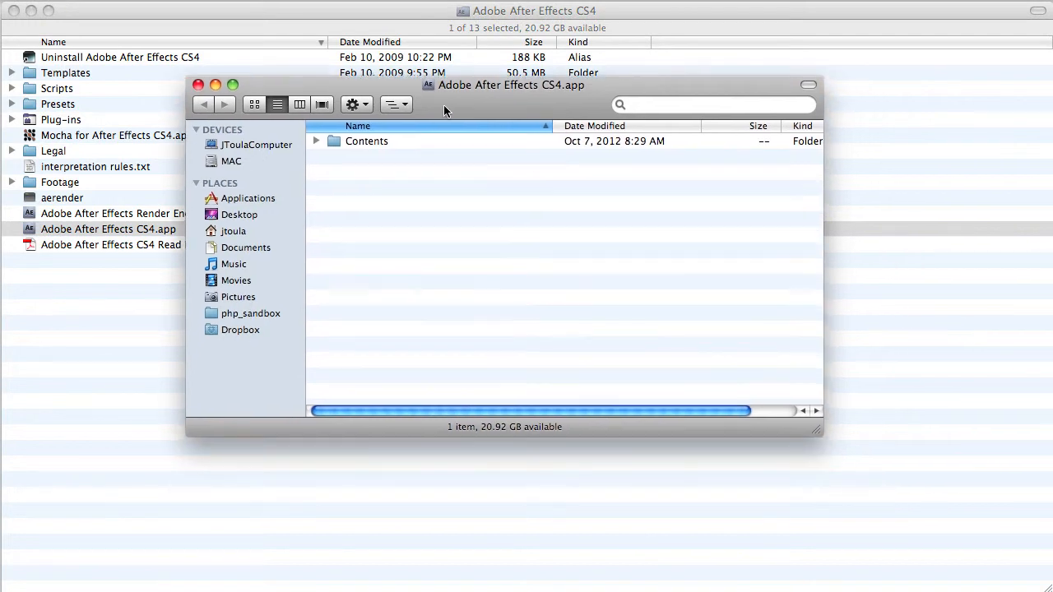
pyautogui.doubleClick(337, 141)
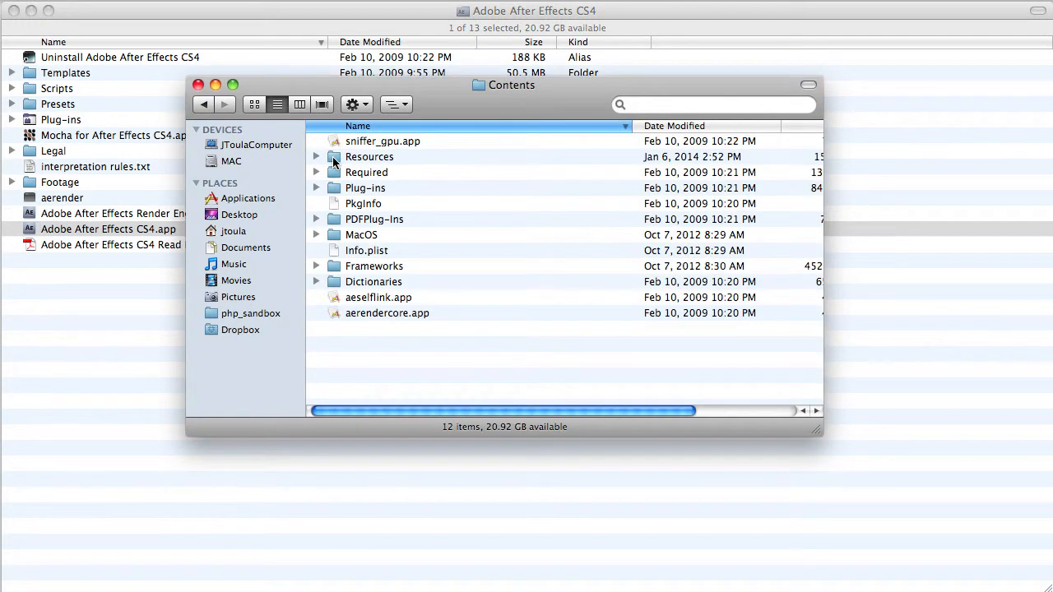
pyautogui.doubleClick(362, 156)
pyautogui.scroll(-10, 481, 231)
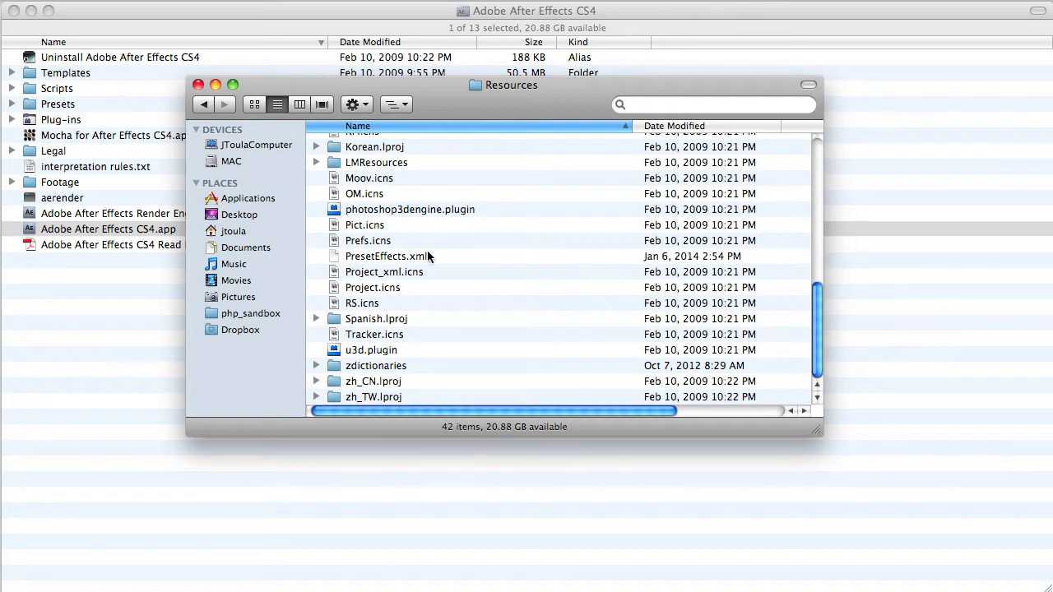
pyautogui.click(396, 262)
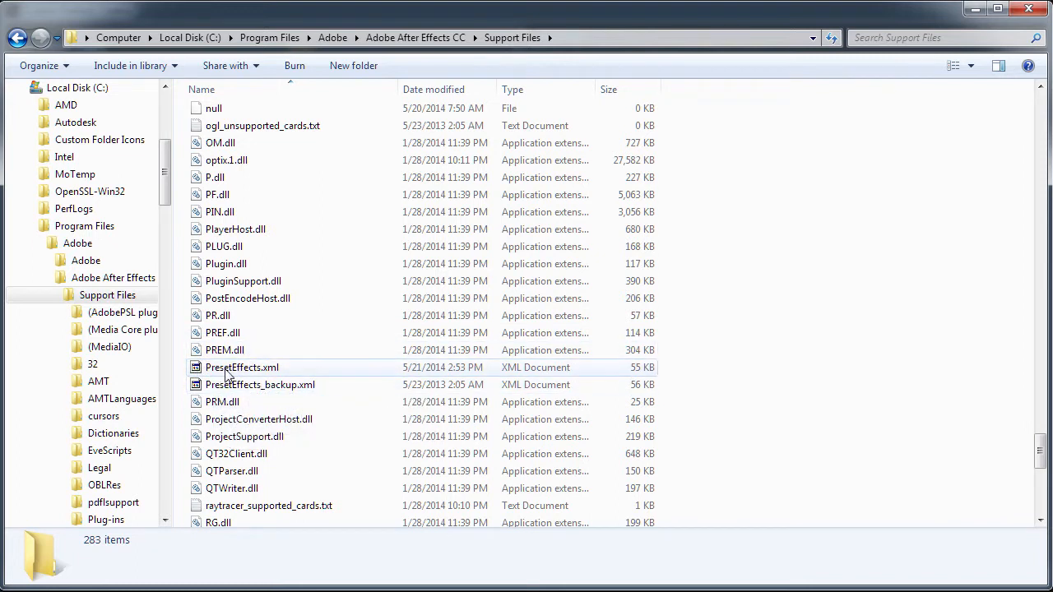
# Back in the Windows Support Files folder, open PresetEffects.xml in Notepad++ and go to the end of the file
pyautogui.click(260, 370)
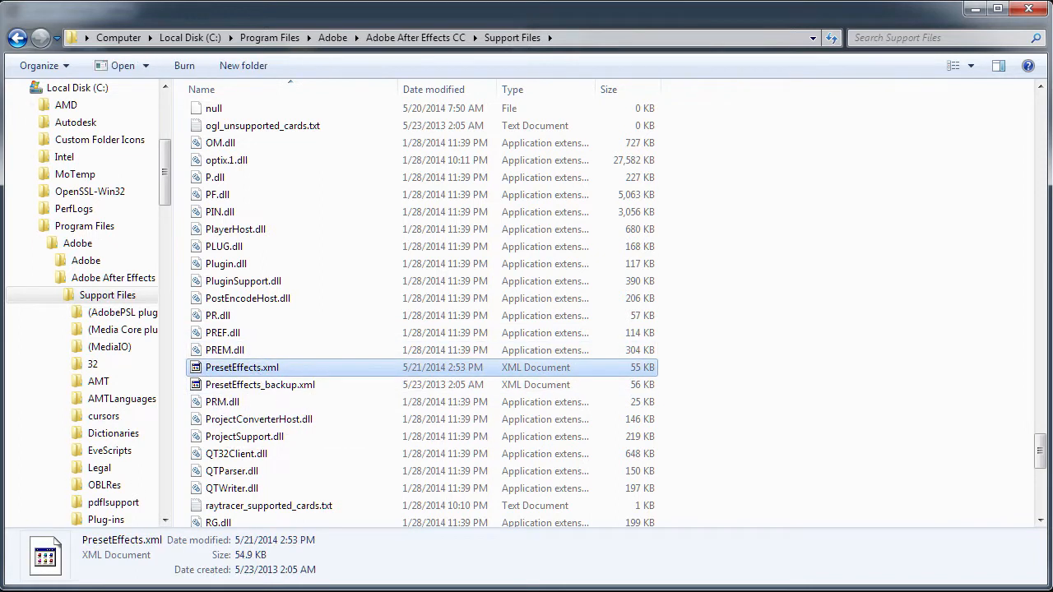
pyautogui.press('Return')
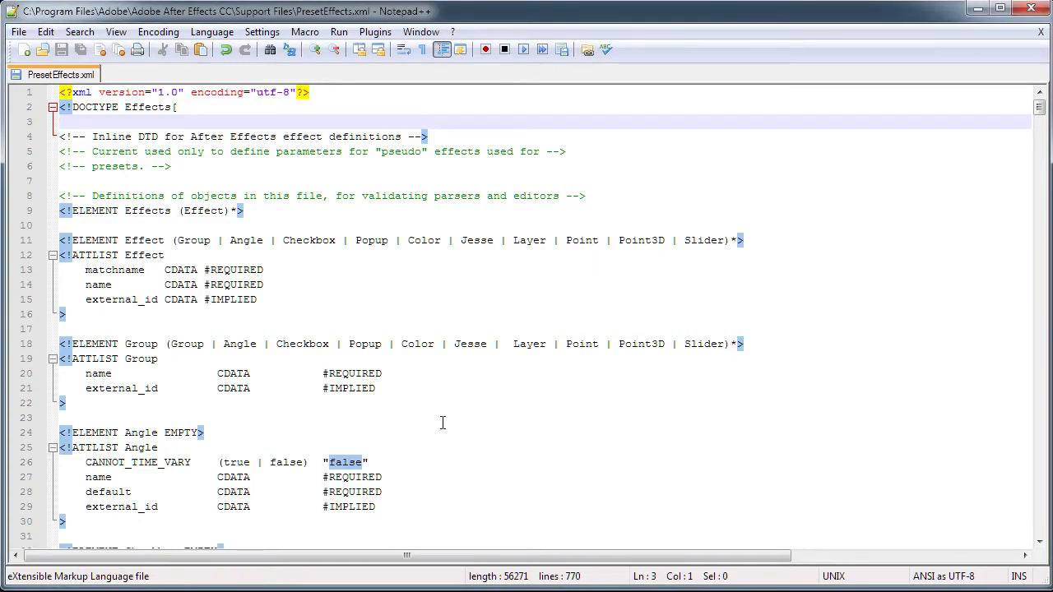
pyautogui.scroll(-15, 411, 402)
pyautogui.moveTo(1041, 133); pyautogui.dragTo(1008, 543)
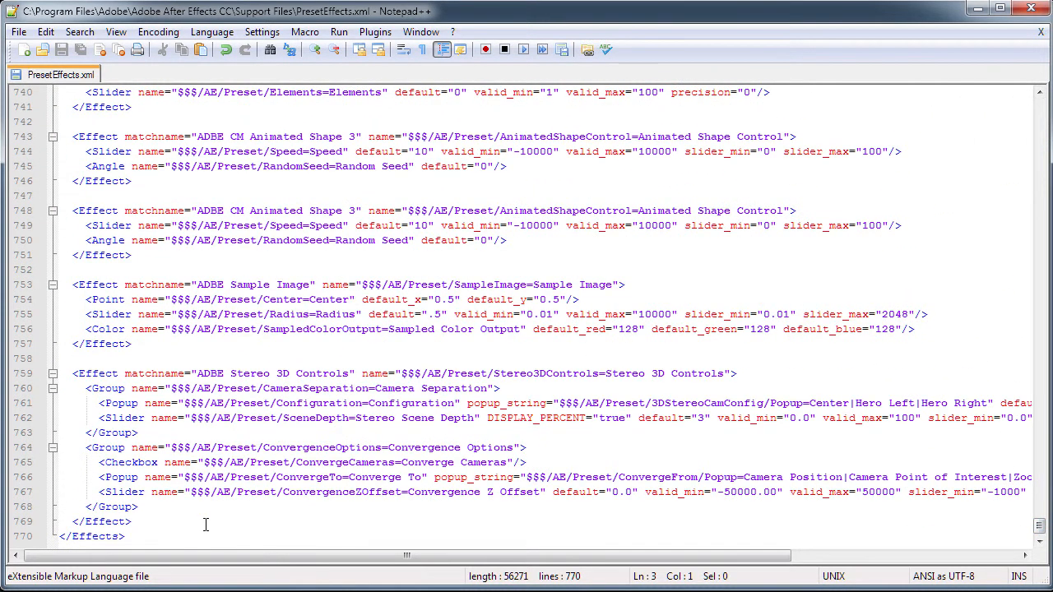
# Examine the last effect definitions, including their ADBE matchnames, the Stereo 3D Controls block and the closing Effect and Effects tags
pyautogui.scroll(6, 205, 525)
pyautogui.scroll(8, 206, 524)
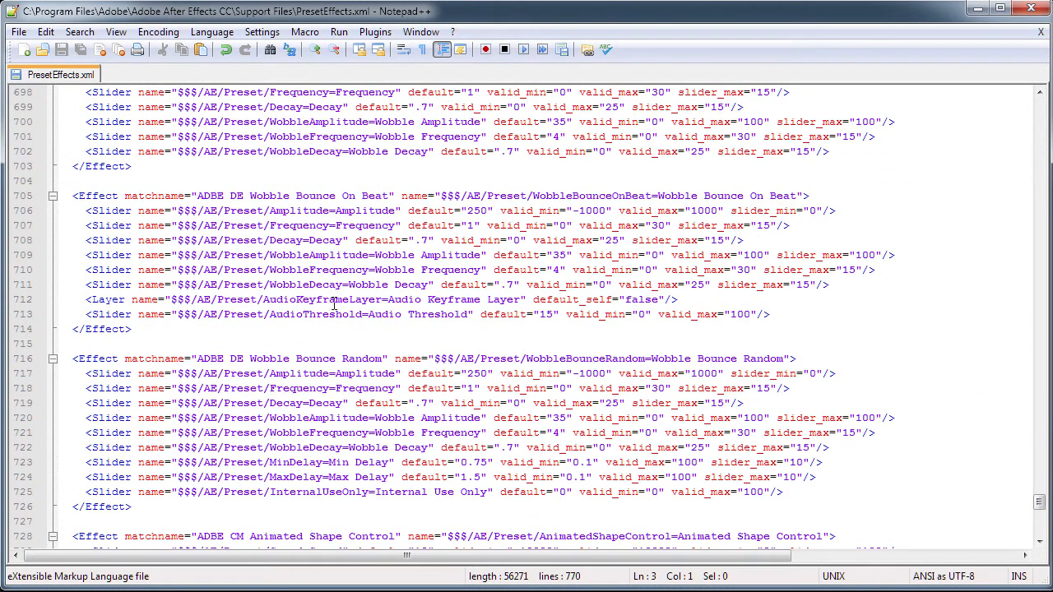
pyautogui.scroll(-14, 291, 467)
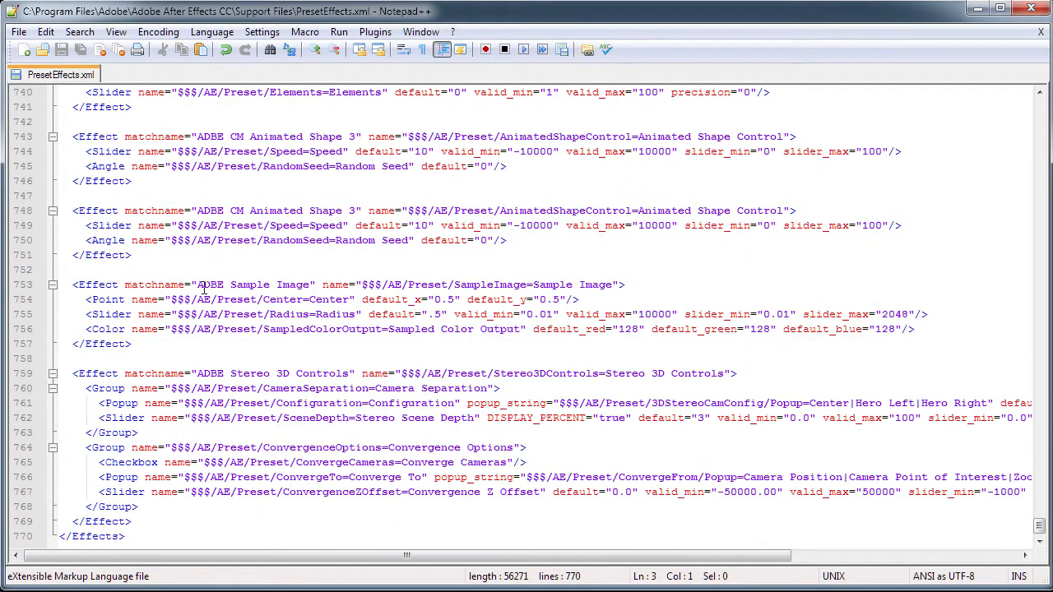
pyautogui.moveTo(198, 288); pyautogui.dragTo(226, 284)
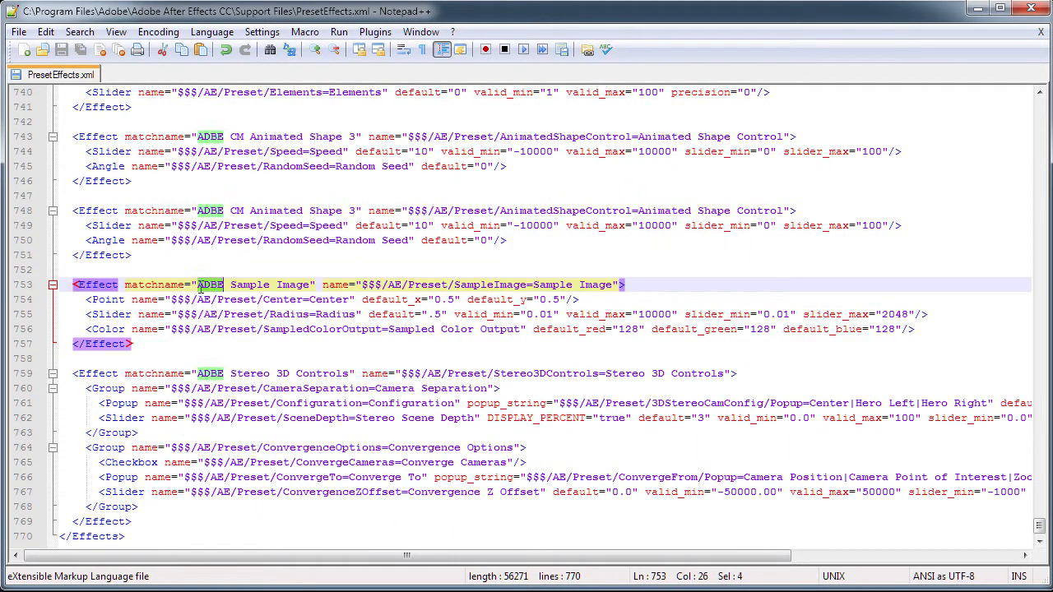
pyautogui.scroll(9, 353, 363)
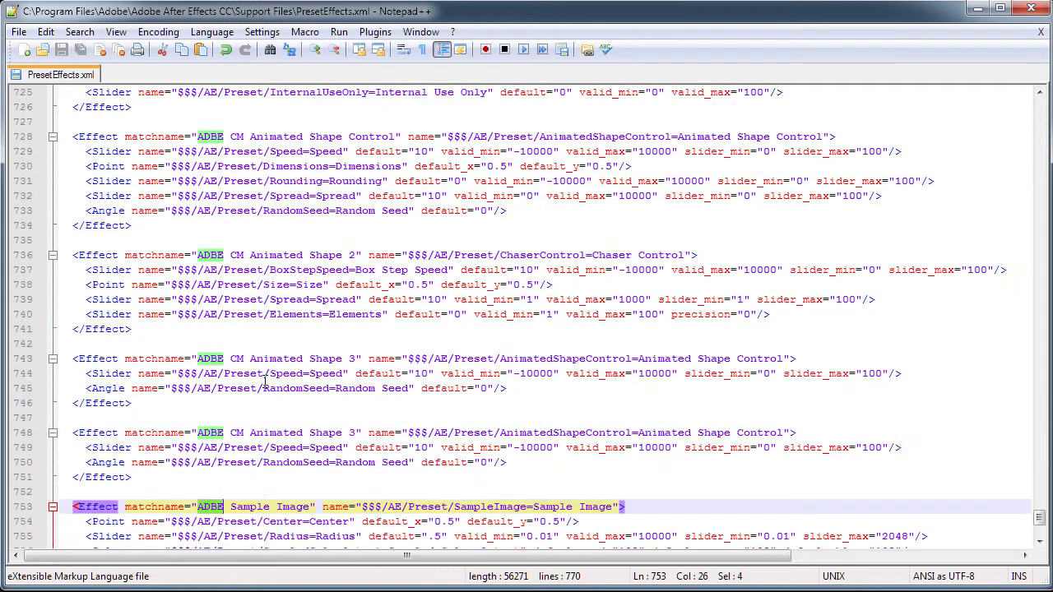
pyautogui.scroll(-9, 271, 412)
pyautogui.click(177, 523)
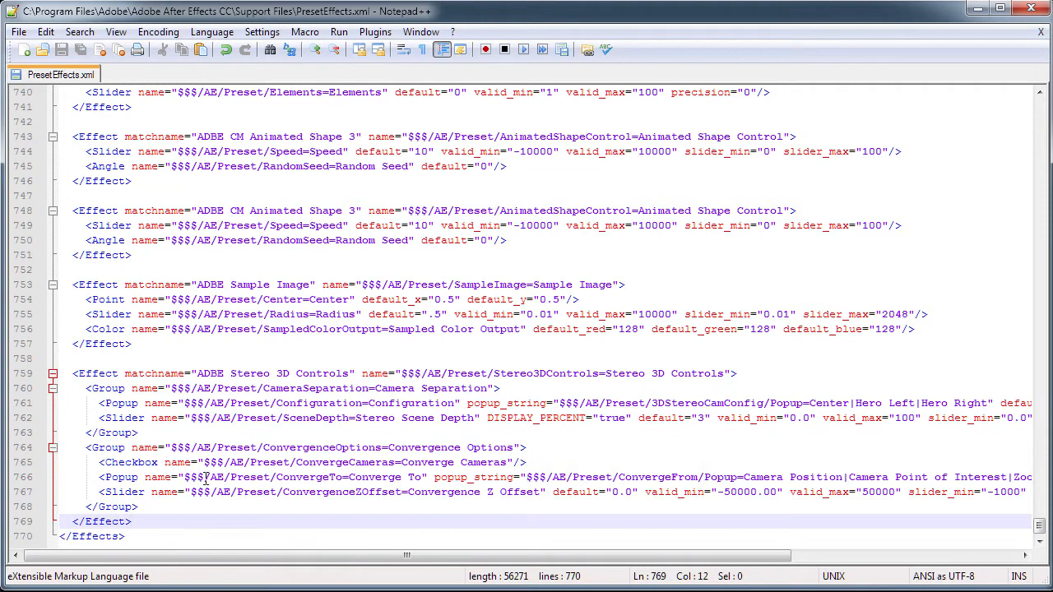
pyautogui.doubleClick(89, 522)
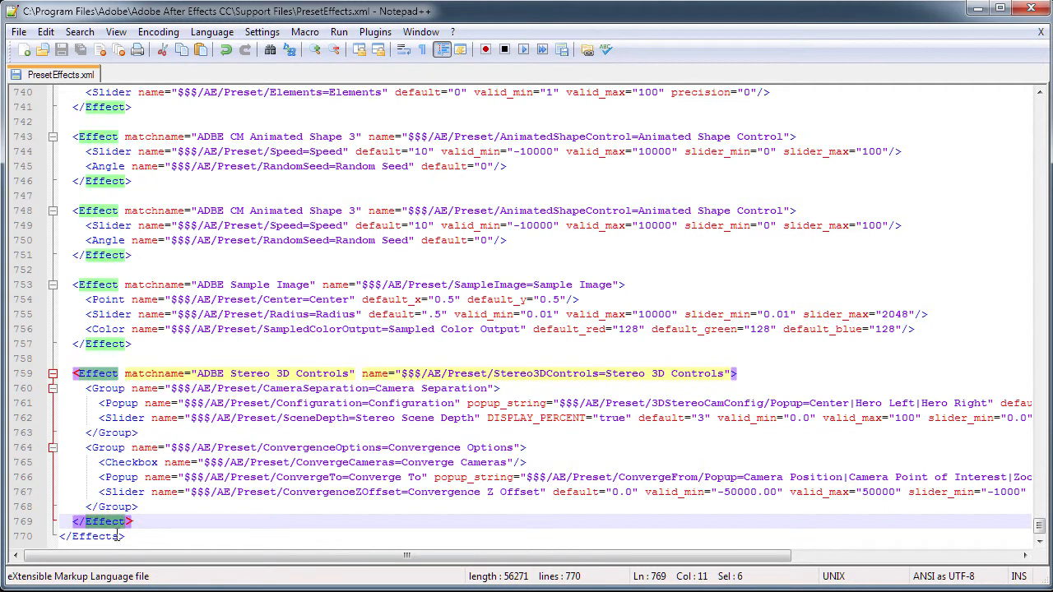
pyautogui.click(118, 535)
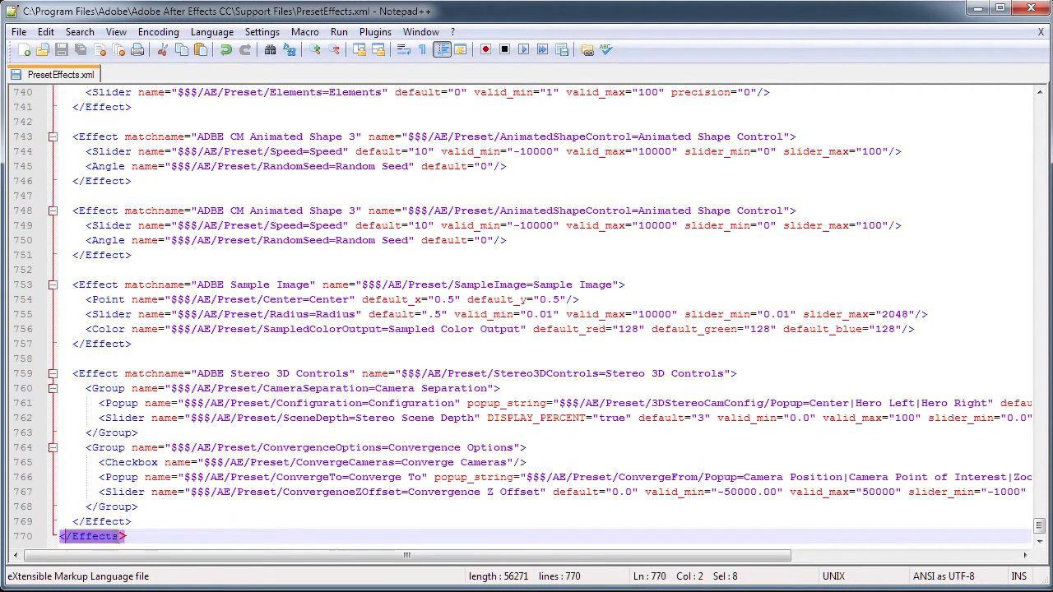
pyautogui.moveTo(151, 527); pyautogui.dragTo(74, 374)
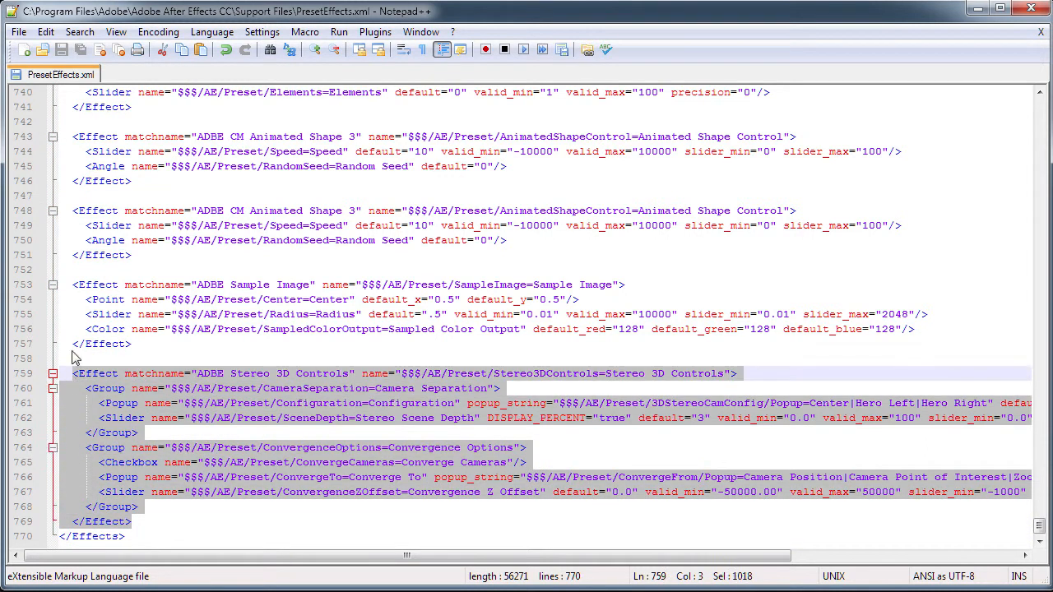
# Insert blank lines between the last closing Effect tag and the closing Effects tag, leaving the cursor on an empty line
pyautogui.click(138, 525)
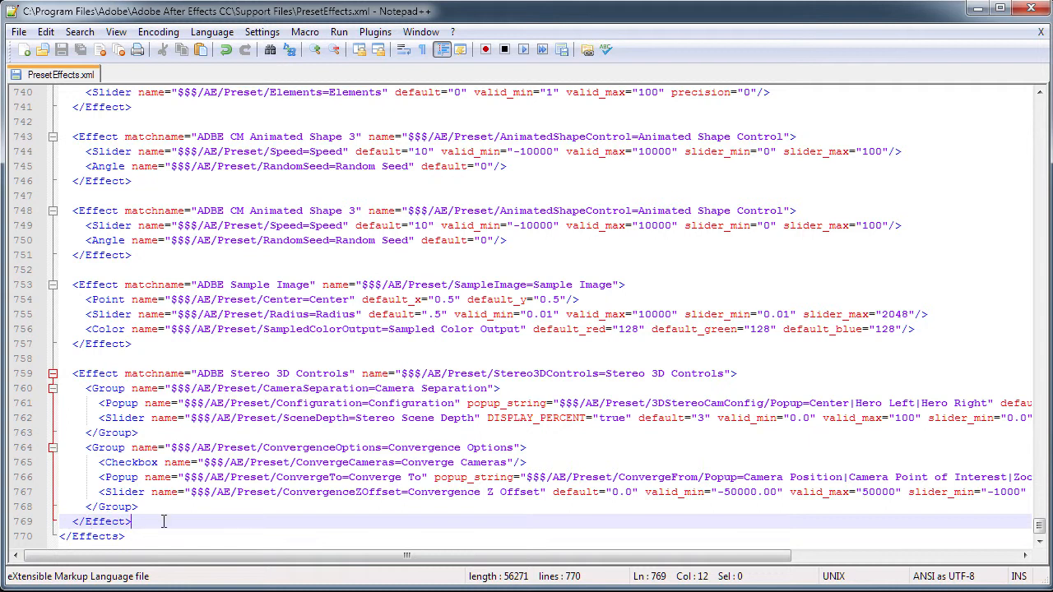
pyautogui.press('Return')
pyautogui.press('Return')
pyautogui.press('Return')
pyautogui.press('Up')
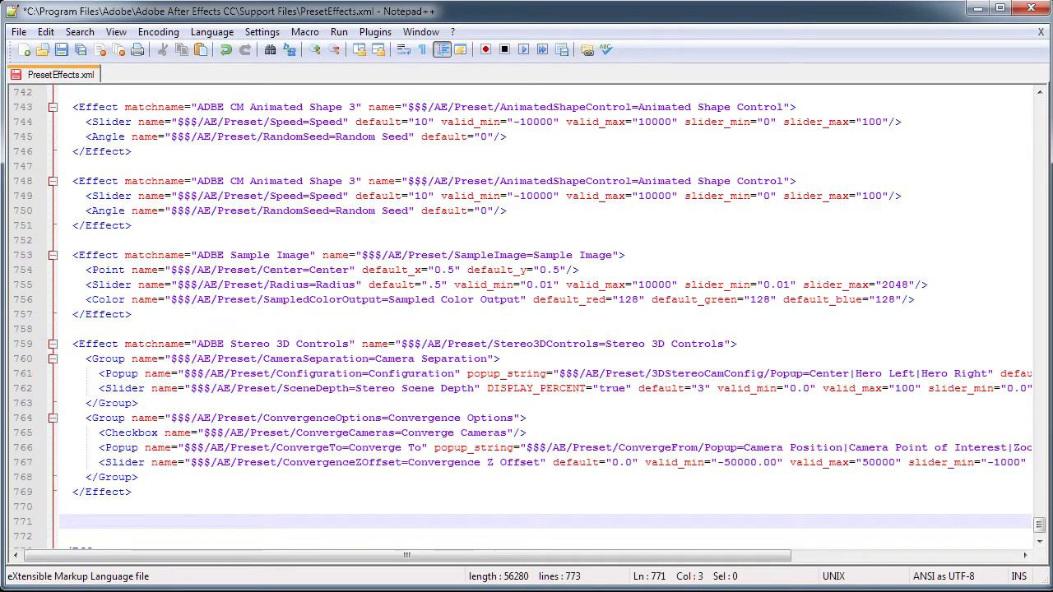
# Copy the Simple Graphs XML code from Custom Controls Creator and paste it on the blank line in PresetEffects.xml
pyautogui.hotkey('alt', 'Tab')
pyautogui.click(467, 381)
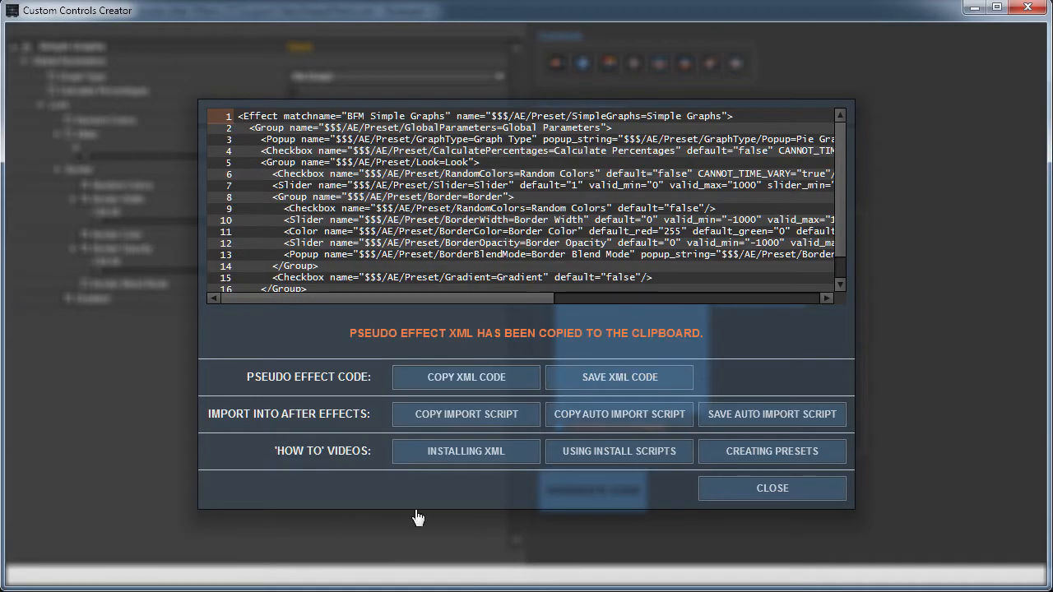
pyautogui.hotkey('alt', 'Tab')
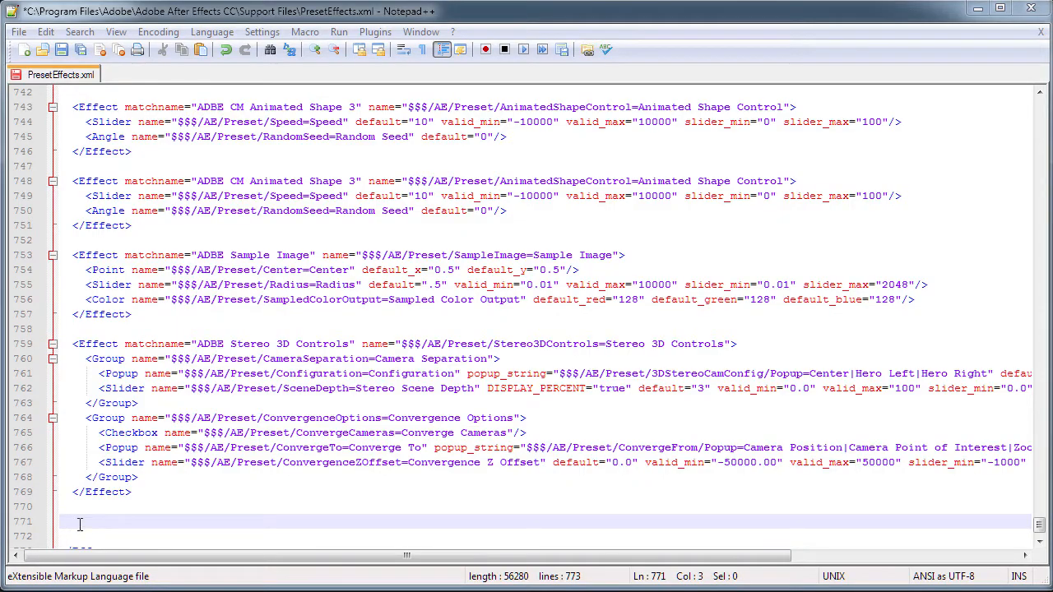
pyautogui.hotkey('ctrl', 'v')
pyautogui.scroll(-1, 272, 449)
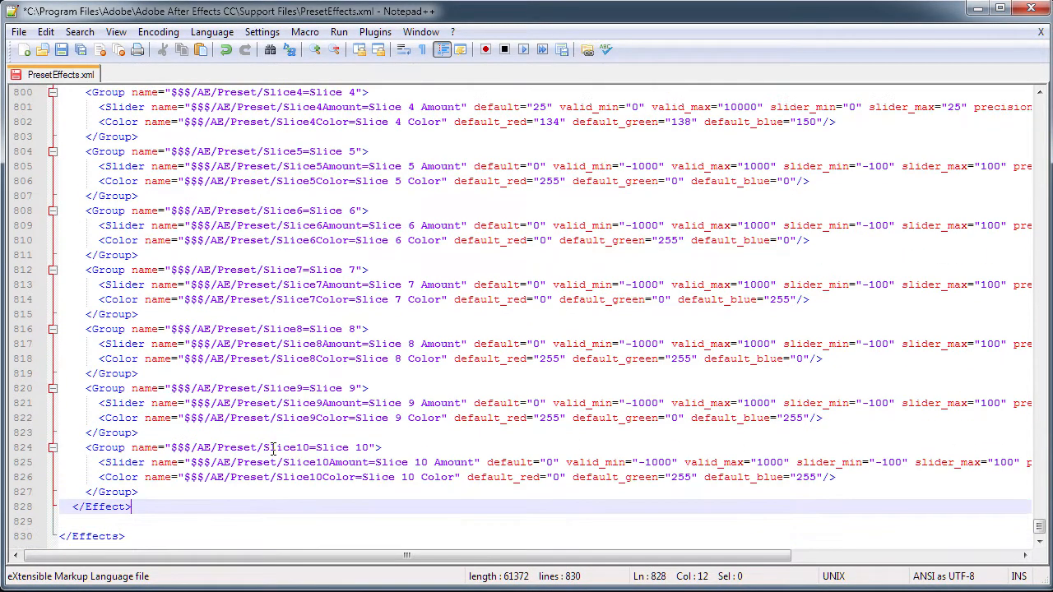
# Review the pasted Simple Graphs effect code and save PresetEffects.xml
pyautogui.scroll(5, 272, 448)
pyautogui.scroll(9, 272, 448)
pyautogui.scroll(-4, 266, 467)
pyautogui.click(61, 49)
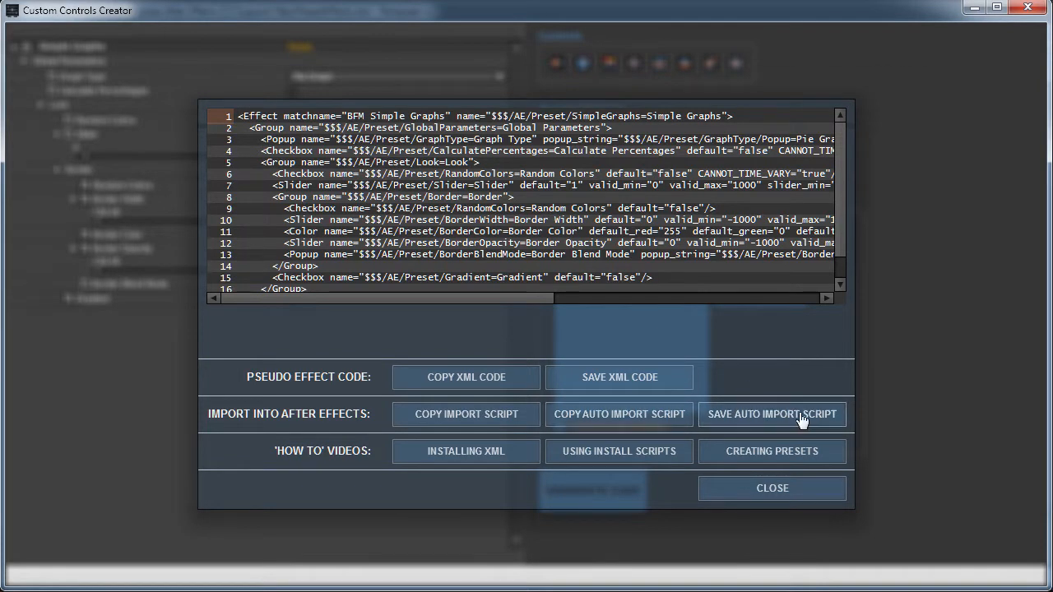
# In Custom Controls Creator, start saving the auto import script and browse to Adobe After Effects CC > Support Files > Scripts > Startup
pyautogui.click(787, 421)
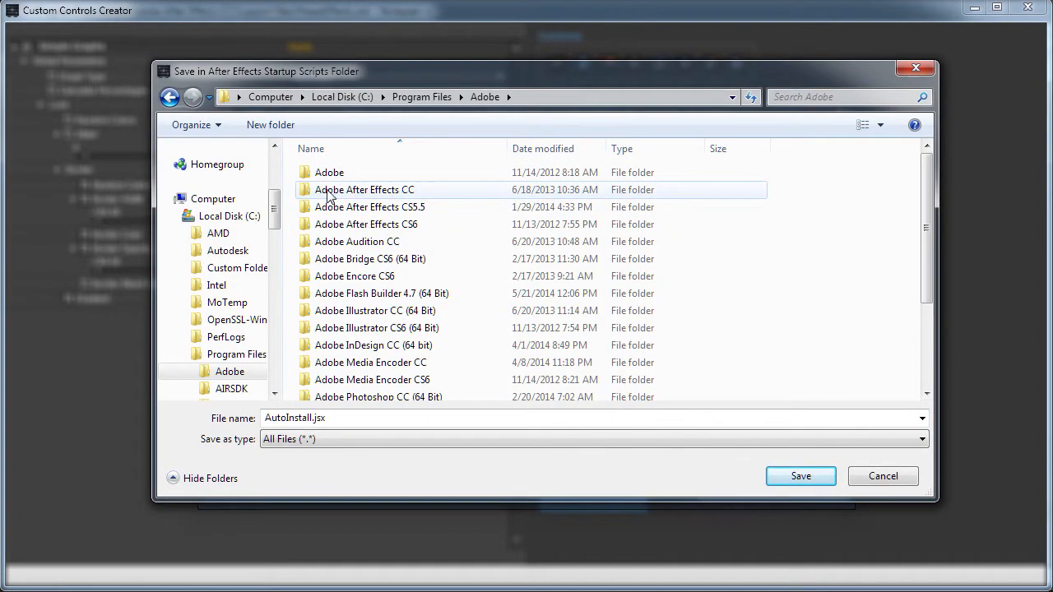
pyautogui.doubleClick(354, 190)
pyautogui.doubleClick(342, 174)
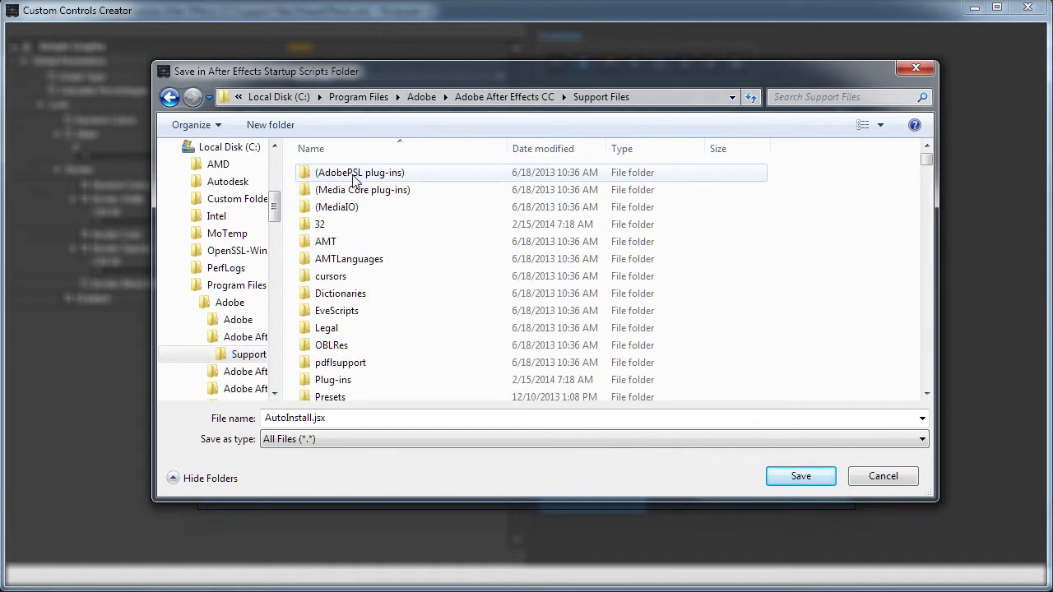
pyautogui.scroll(-2, 382, 353)
pyautogui.doubleClick(367, 342)
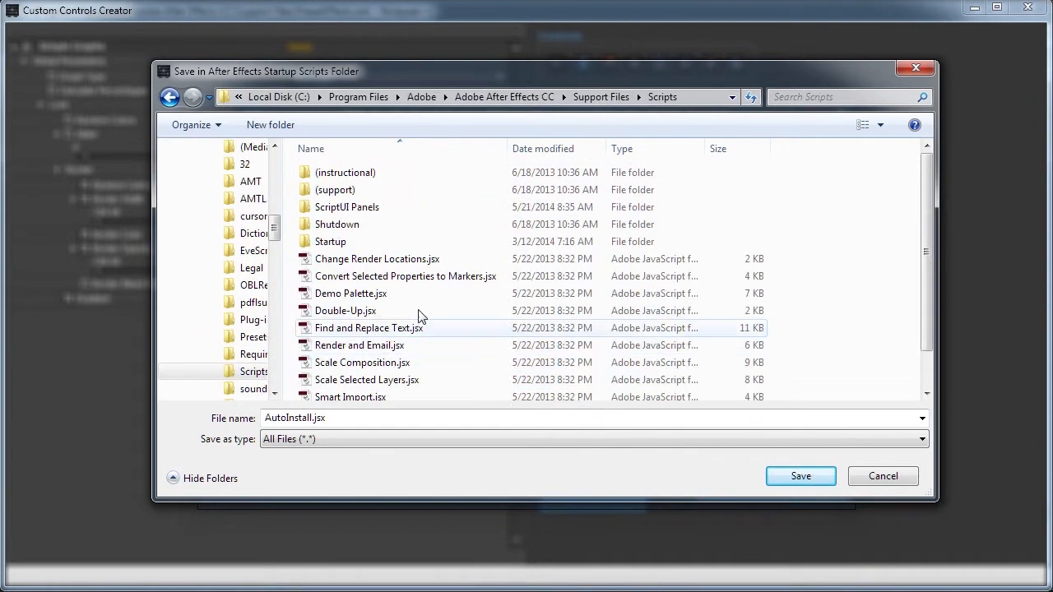
pyautogui.click(331, 244)
pyautogui.doubleClick(331, 243)
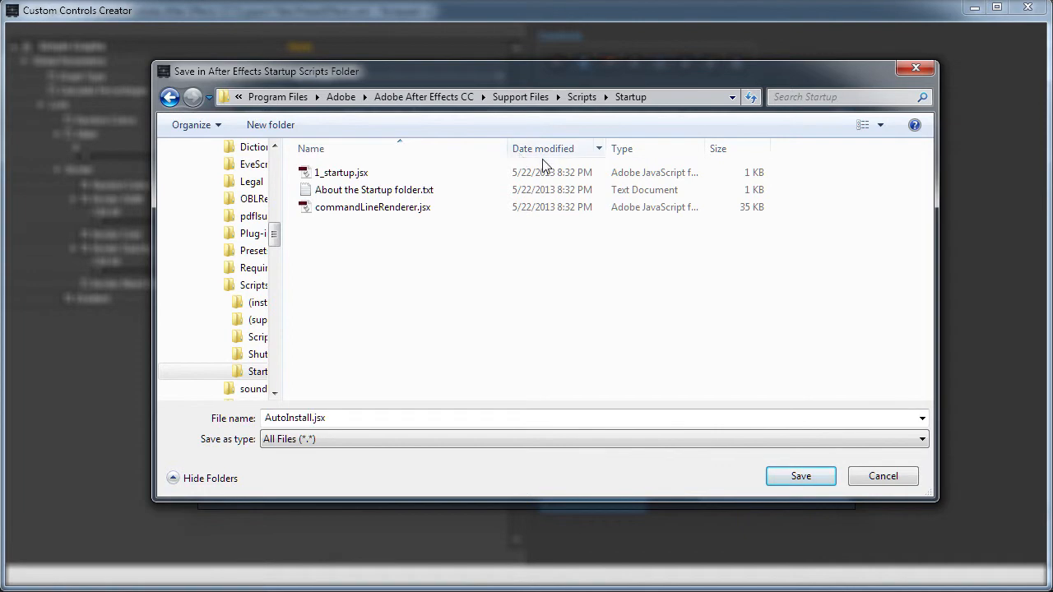
# Save the auto import script in the Startup folder under the name autoImport
pyautogui.click(356, 196)
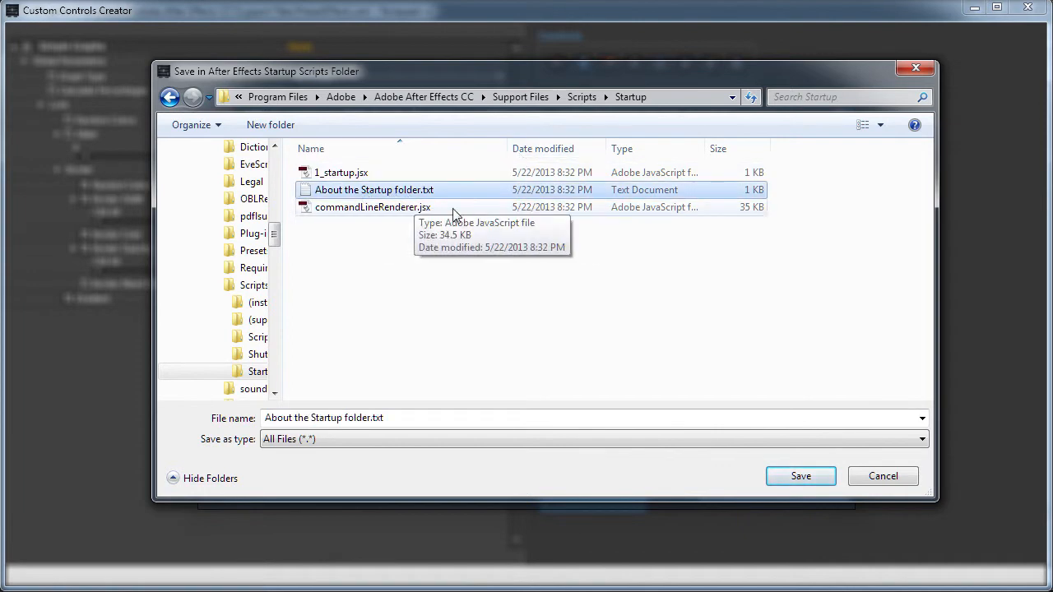
pyautogui.moveTo(393, 418); pyautogui.dragTo(155, 428)
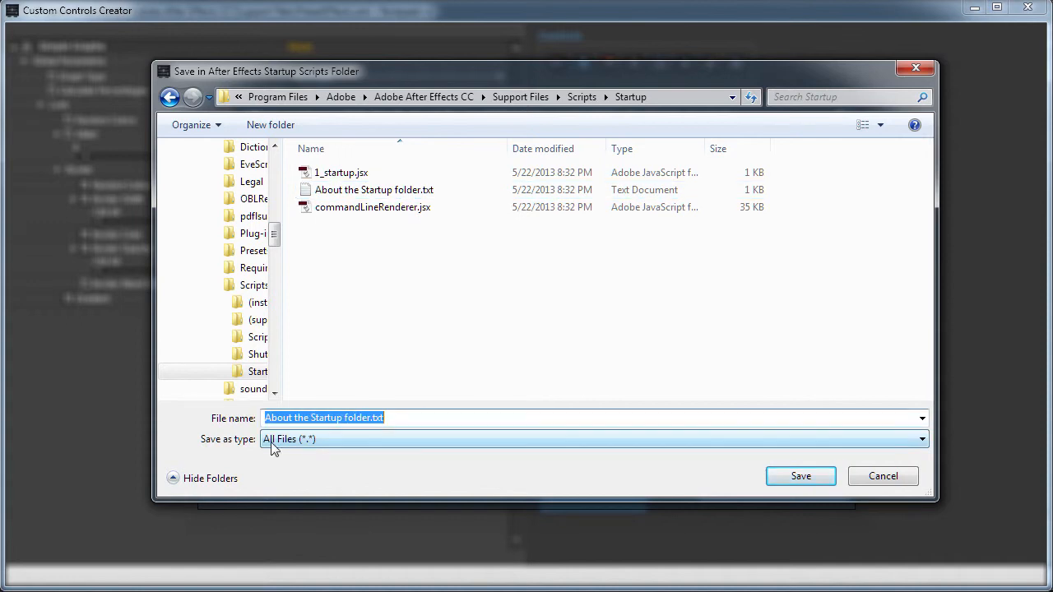
pyautogui.press('BackSpace')
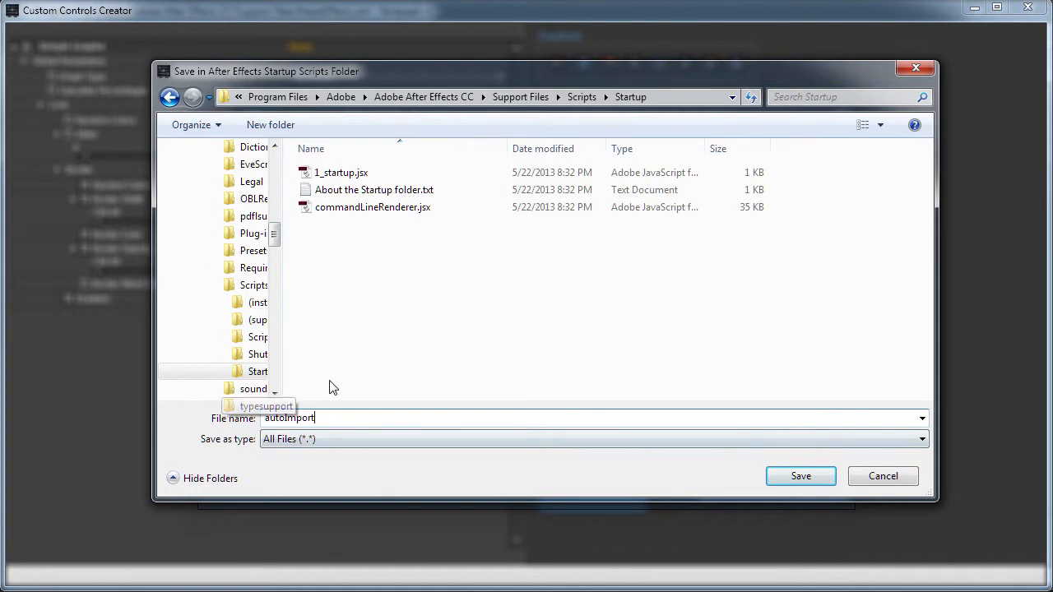
pyautogui.click(798, 483)
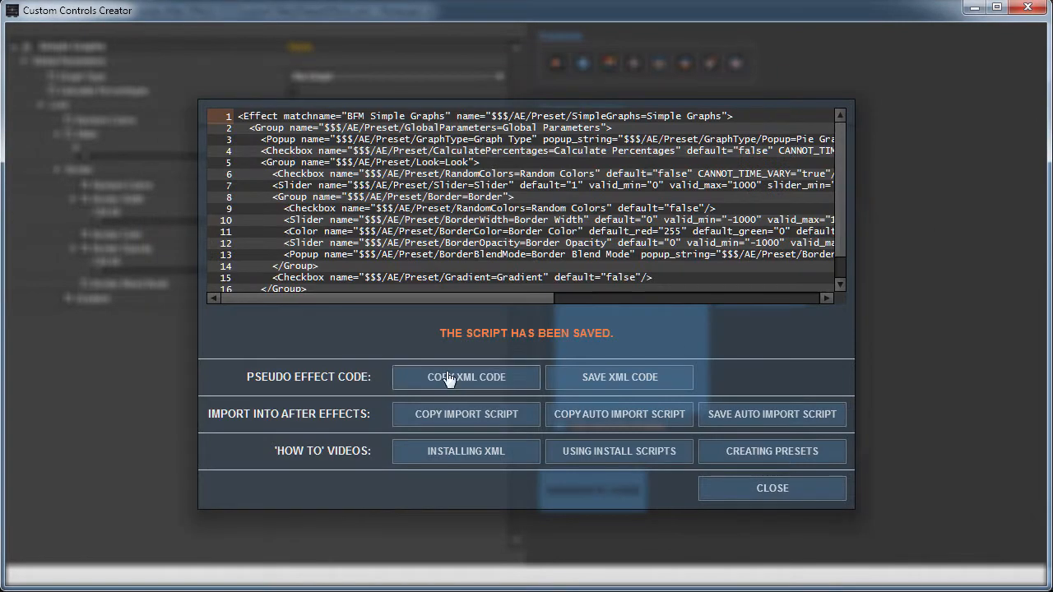
# Minimize Custom Controls Creator, switch to Windows Explorer and open the Scripts > Startup folder within Support Files
pyautogui.click(973, 7)
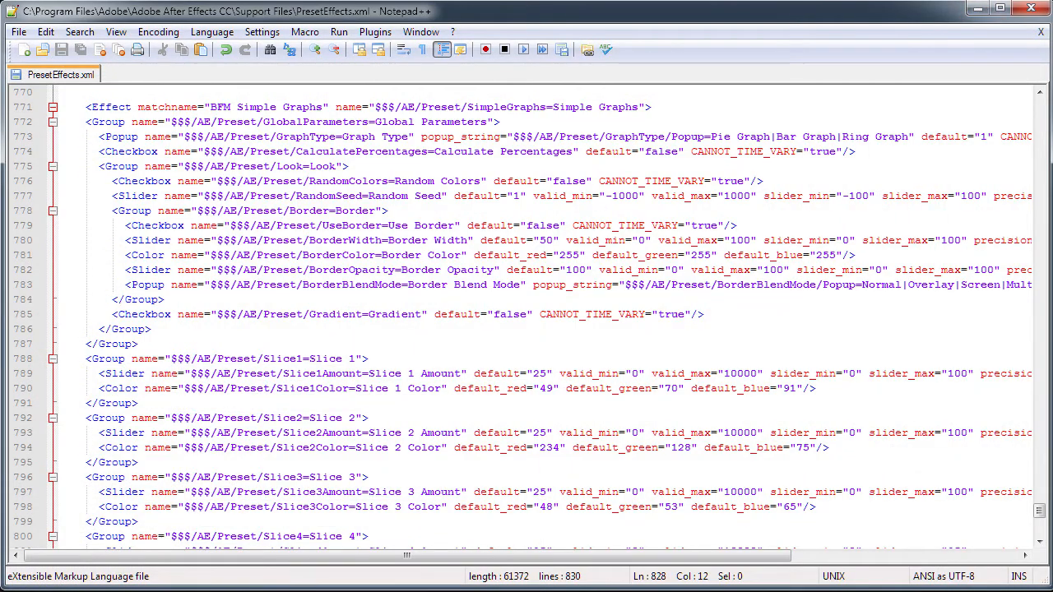
pyautogui.hotkey('alt', 'Tab')
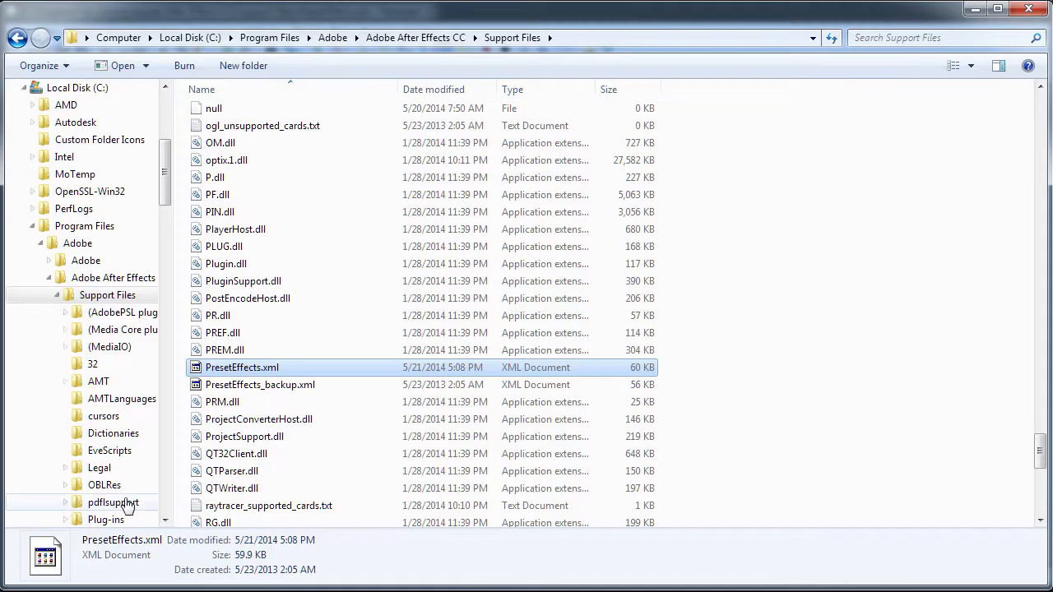
pyautogui.scroll(20, 279, 415)
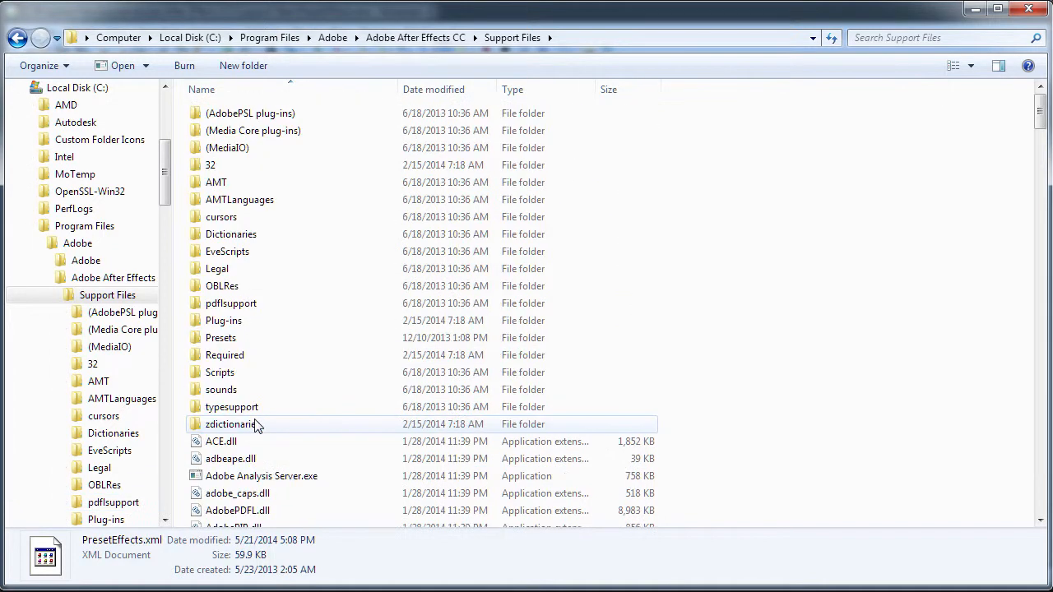
pyautogui.doubleClick(231, 372)
pyautogui.doubleClick(225, 182)
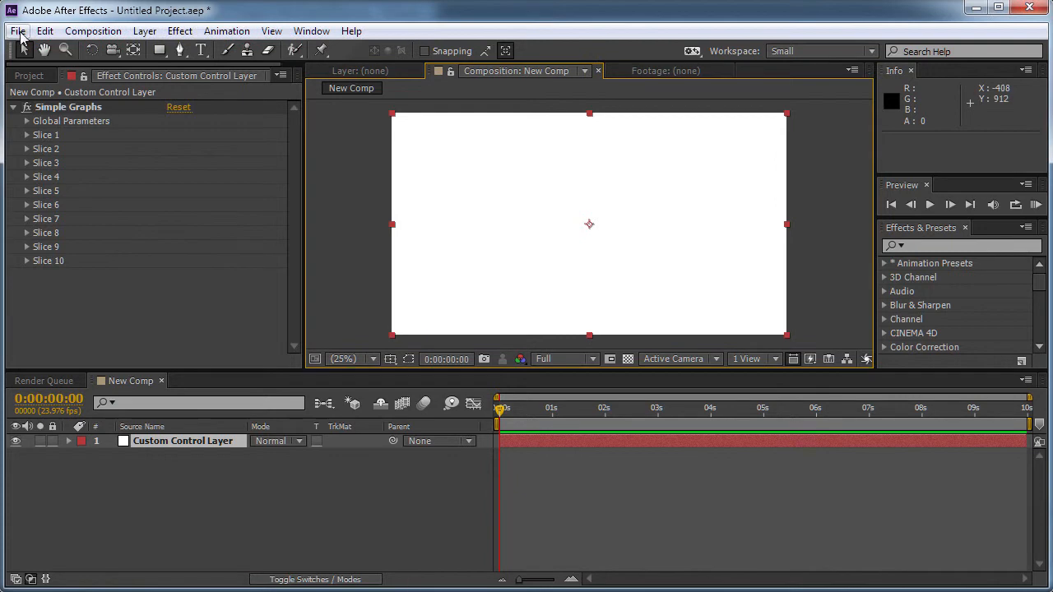
# Create a new composition with the offered settings in After Effects and add a null object to it
pyautogui.click(93, 30)
pyautogui.click(49, 71)
pyautogui.click(531, 424)
pyautogui.click(145, 31)
pyautogui.moveTo(122, 53)
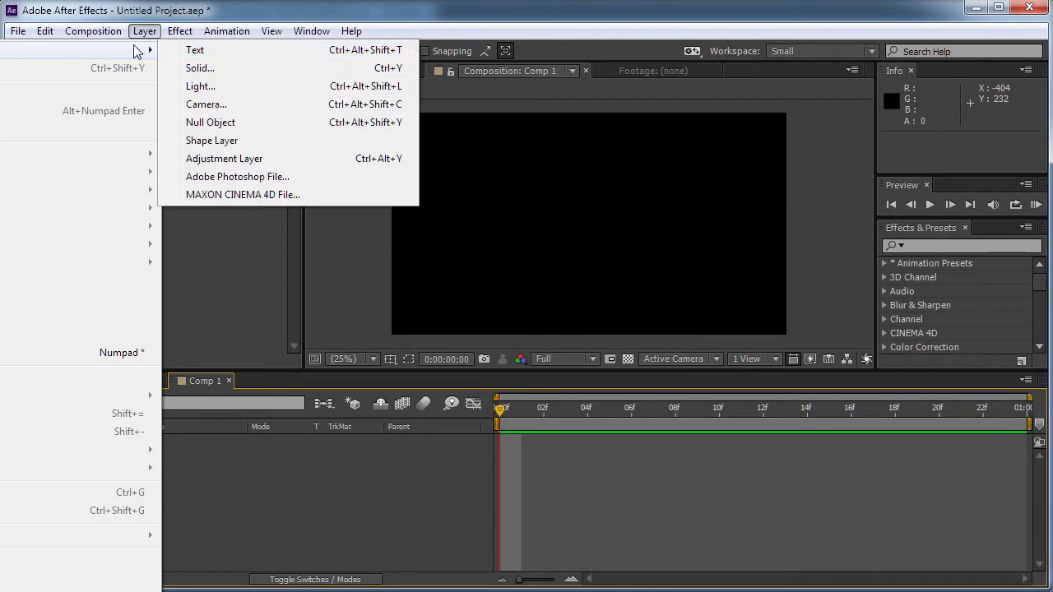
pyautogui.click(236, 123)
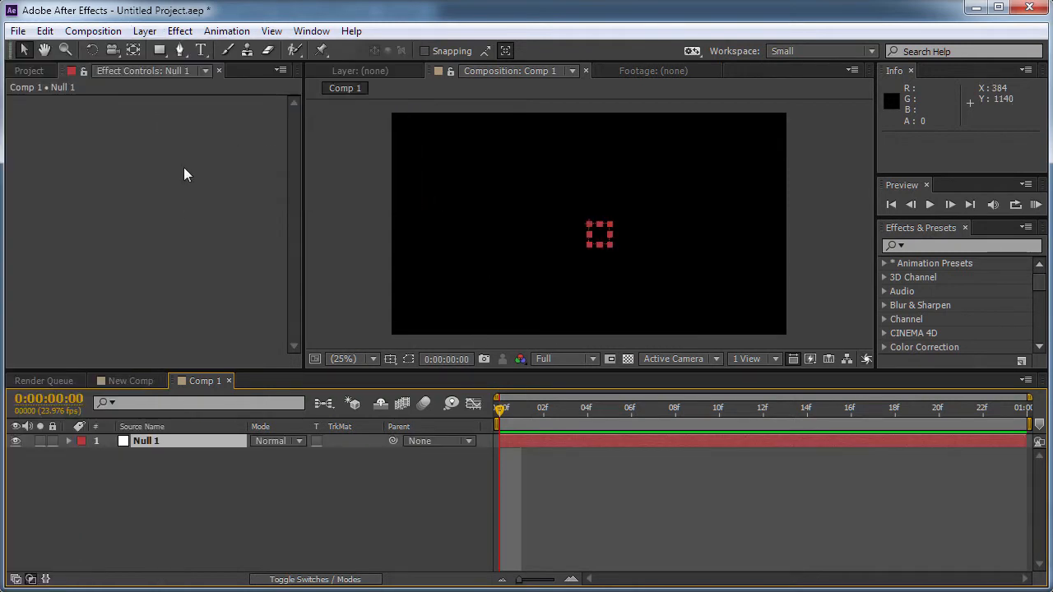
# Open the script editor from After Effects, copy the import script from Custom Controls Creator and paste it into the empty source file
pyautogui.click(18, 30)
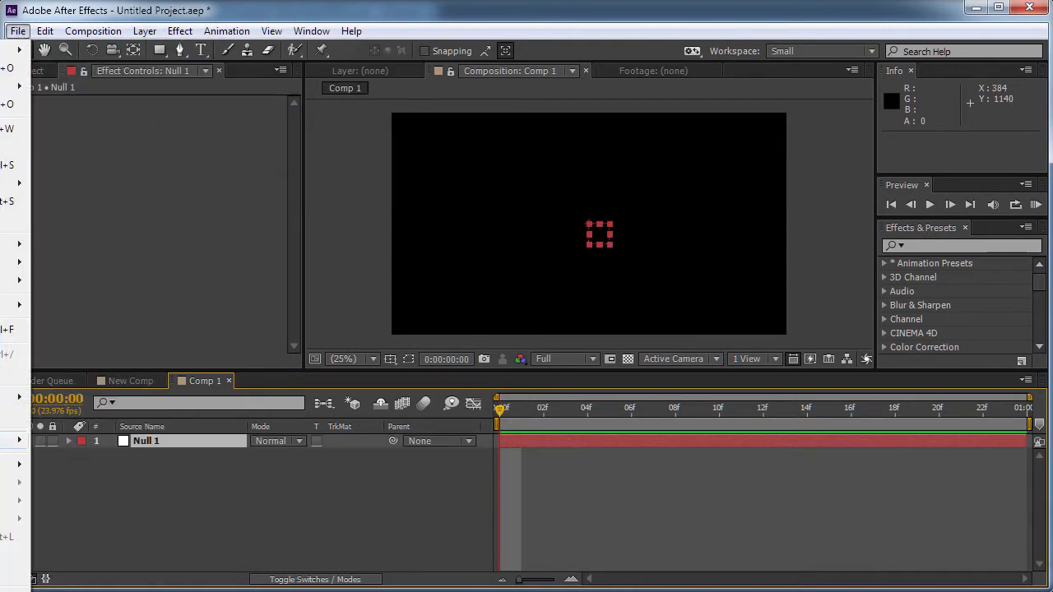
pyautogui.moveTo(17, 440)
pyautogui.click(97, 458)
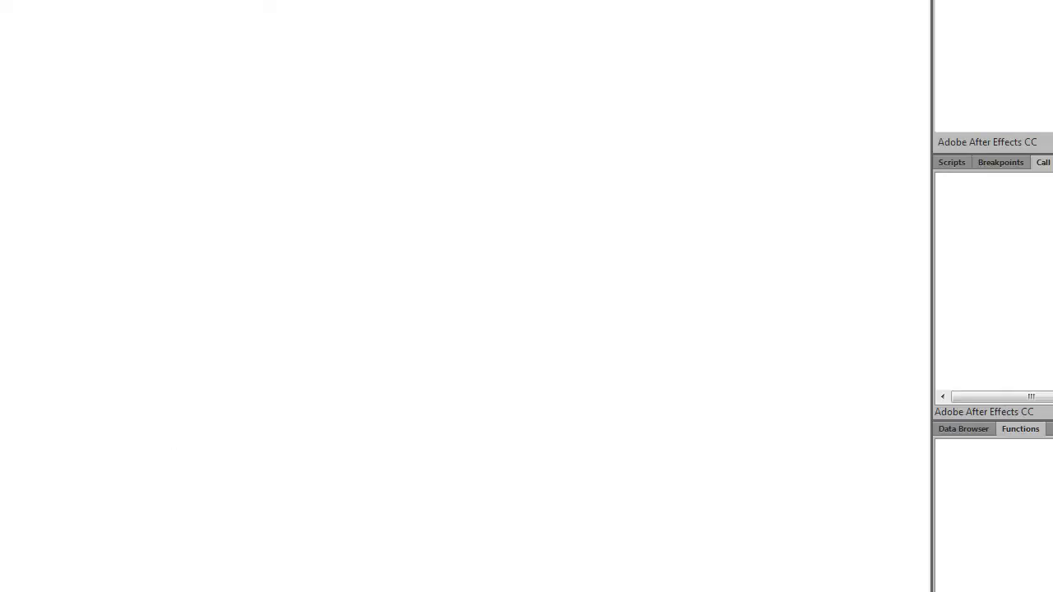
pyautogui.moveTo(407, 2); pyautogui.dragTo(482, 25)
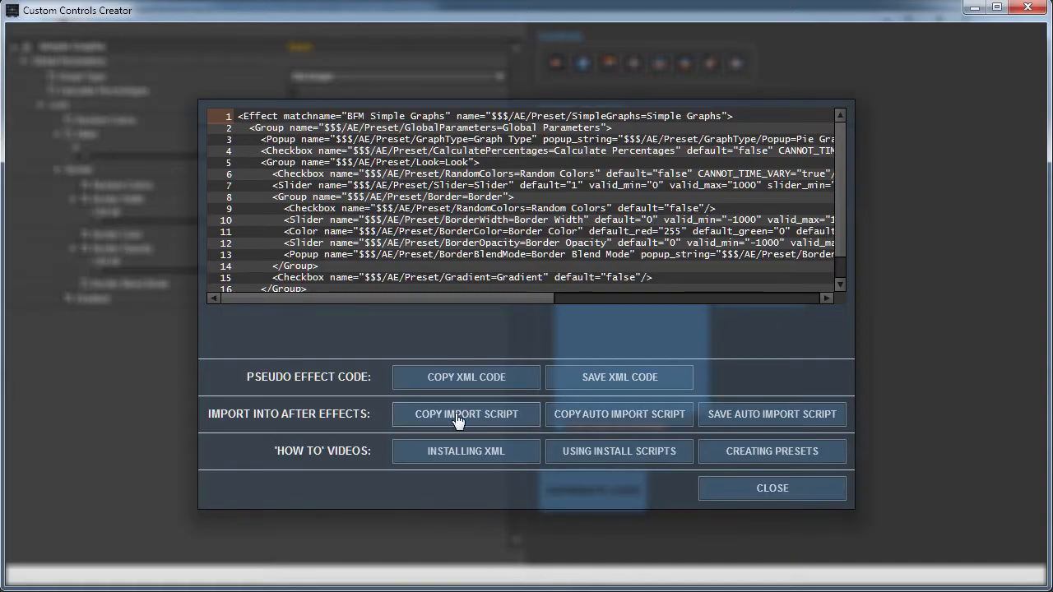
pyautogui.click(453, 413)
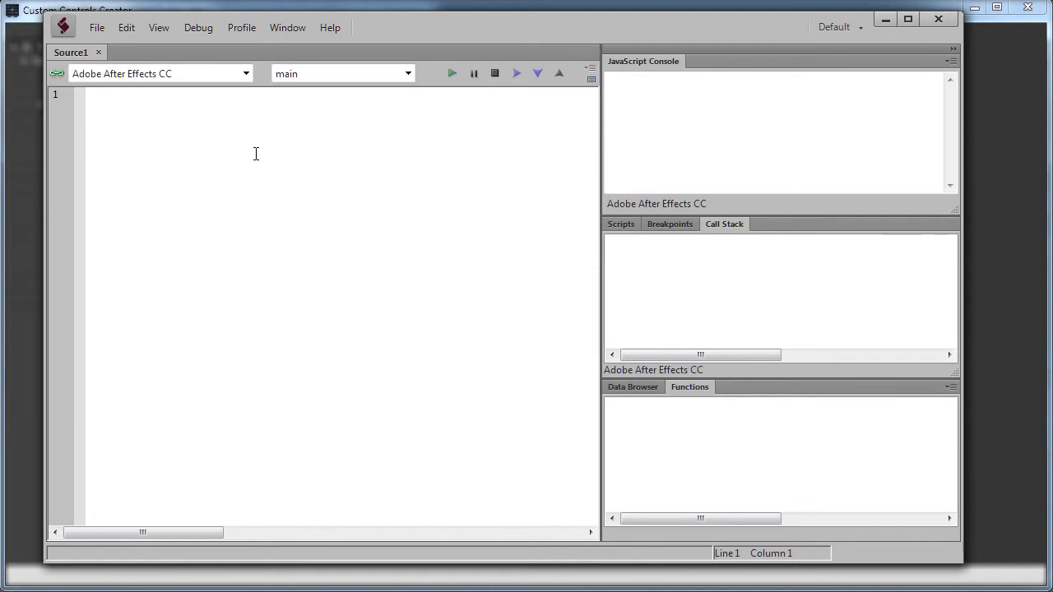
pyautogui.hotkey('ctrl', 'v')
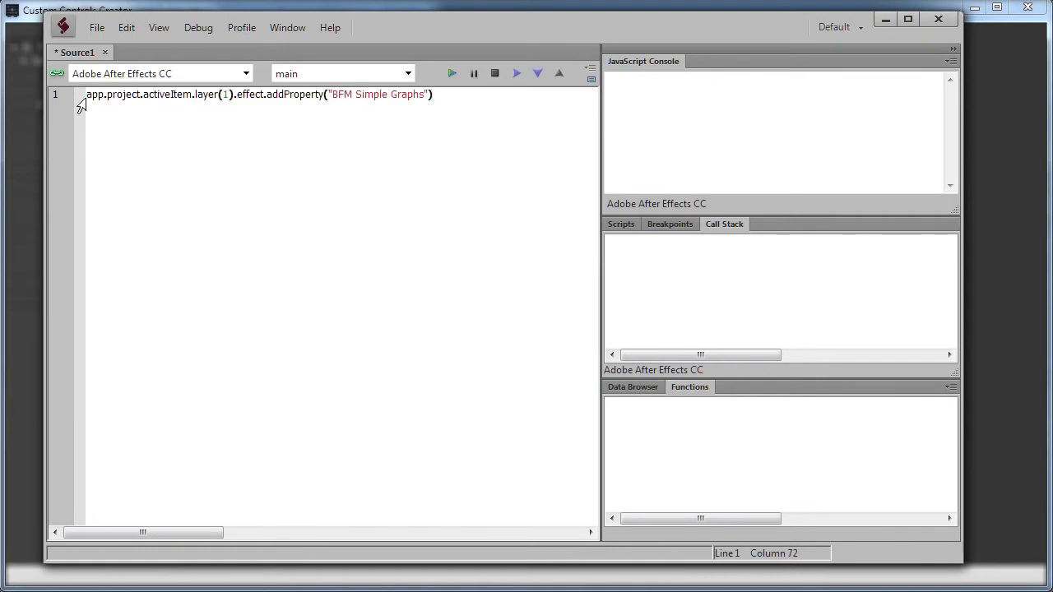
# Examine the activeItem, layer(1) and "BFM Simple Graphs" parts of the pasted import script
pyautogui.moveTo(197, 95); pyautogui.dragTo(242, 95)
pyautogui.click(187, 105)
pyautogui.moveTo(161, 91); pyautogui.dragTo(191, 103)
pyautogui.click(237, 134)
pyautogui.moveTo(331, 97); pyautogui.dragTo(399, 103)
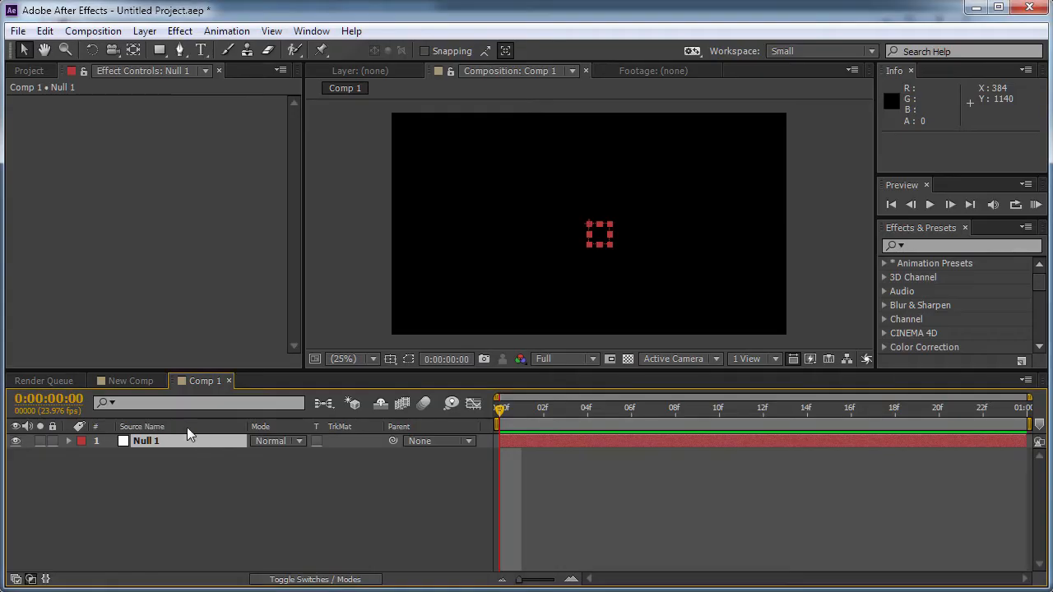
# Select the null layer, run the import script to add the Simple Graphs effect to it, and return to After Effects
pyautogui.click(189, 441)
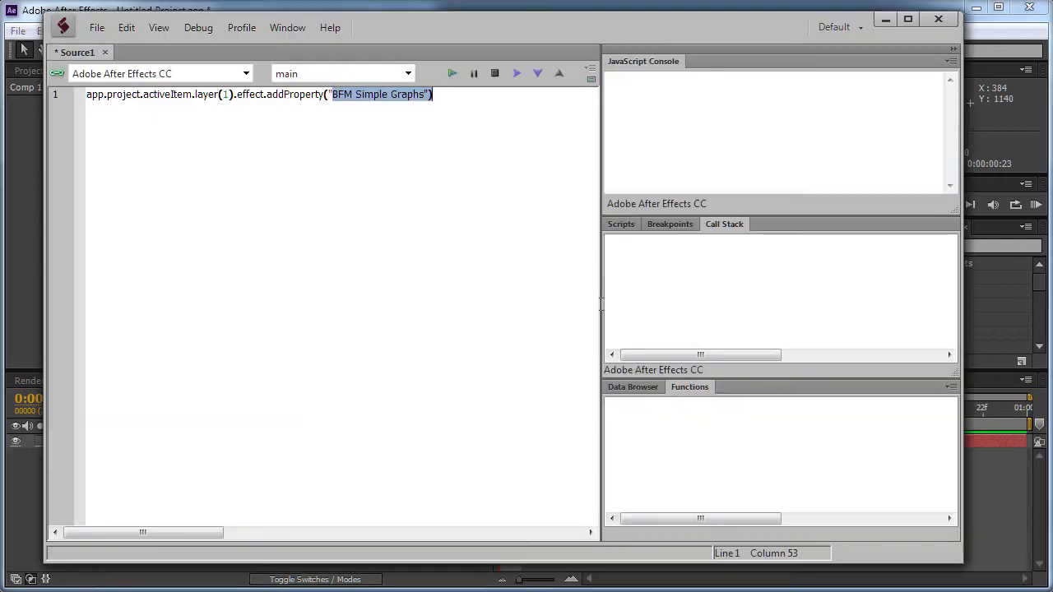
pyautogui.click(451, 73)
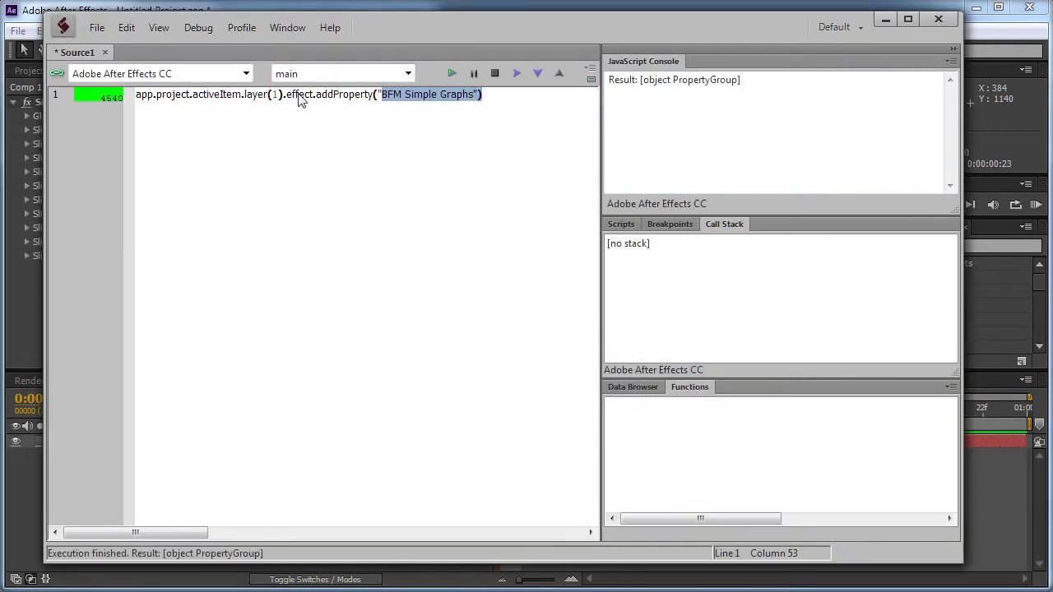
pyautogui.moveTo(650, 80); pyautogui.dragTo(778, 97)
pyautogui.click(1021, 471)
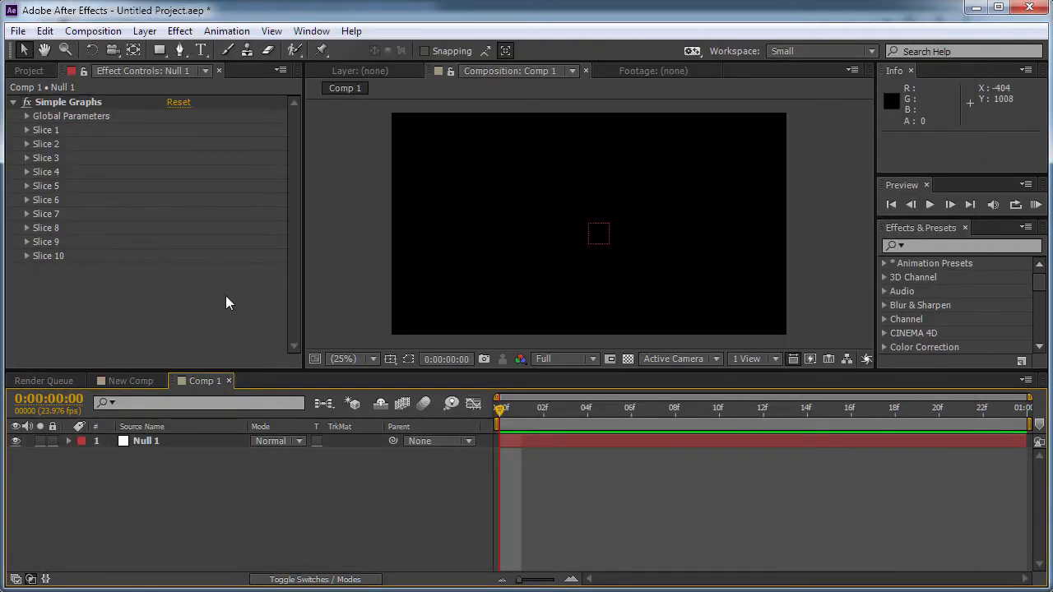
# Expand Global Parameters, Look, Border and Random Seed in the Simple Graphs effect and look over their controls
pyautogui.click(53, 104)
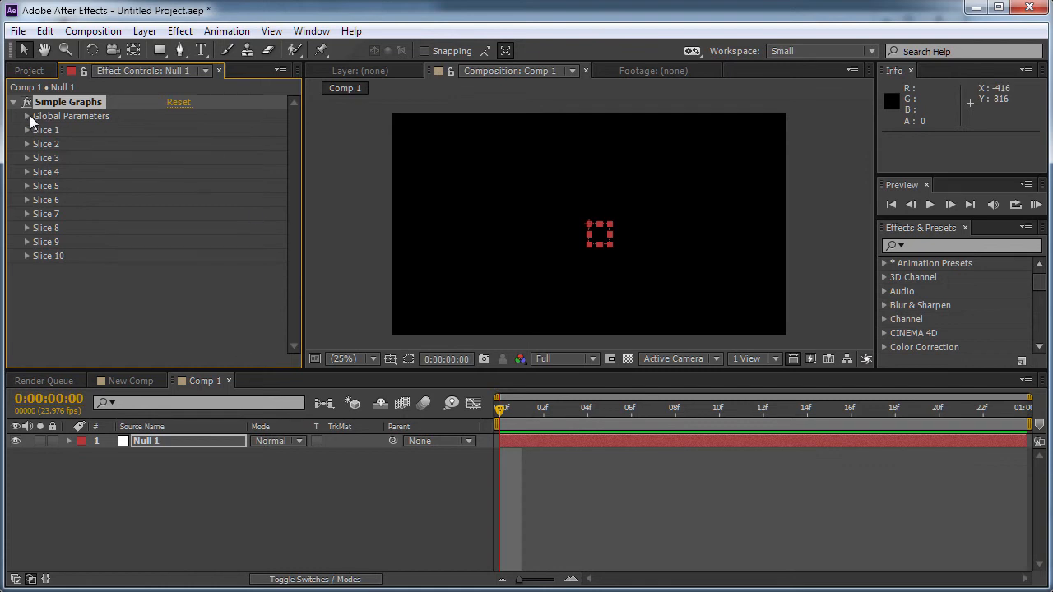
pyautogui.click(27, 117)
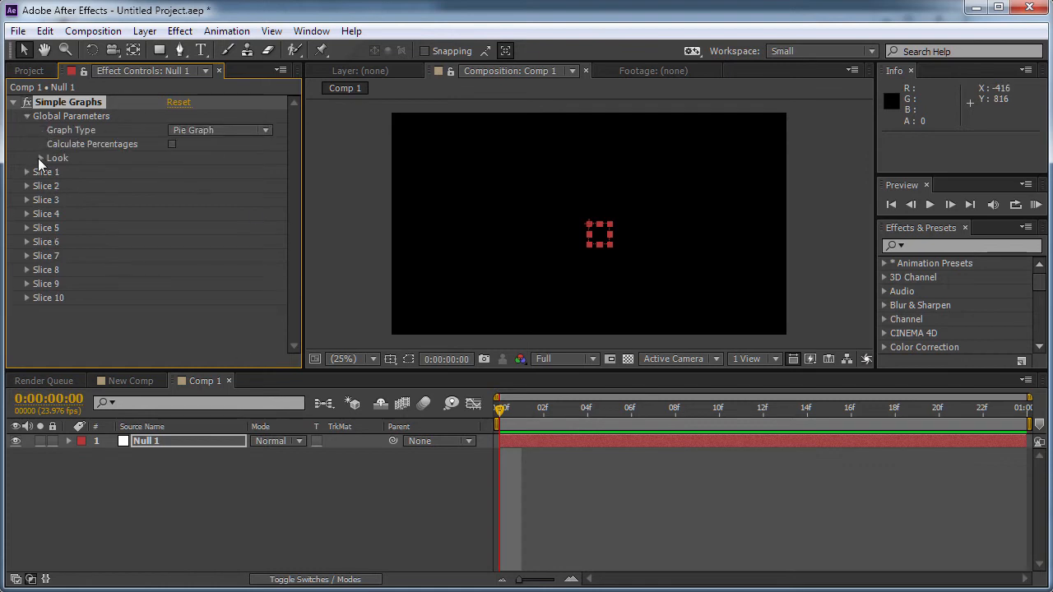
pyautogui.click(40, 159)
pyautogui.click(54, 200)
pyautogui.click(55, 186)
pyautogui.scroll(-3, 178, 228)
pyautogui.scroll(3, 181, 275)
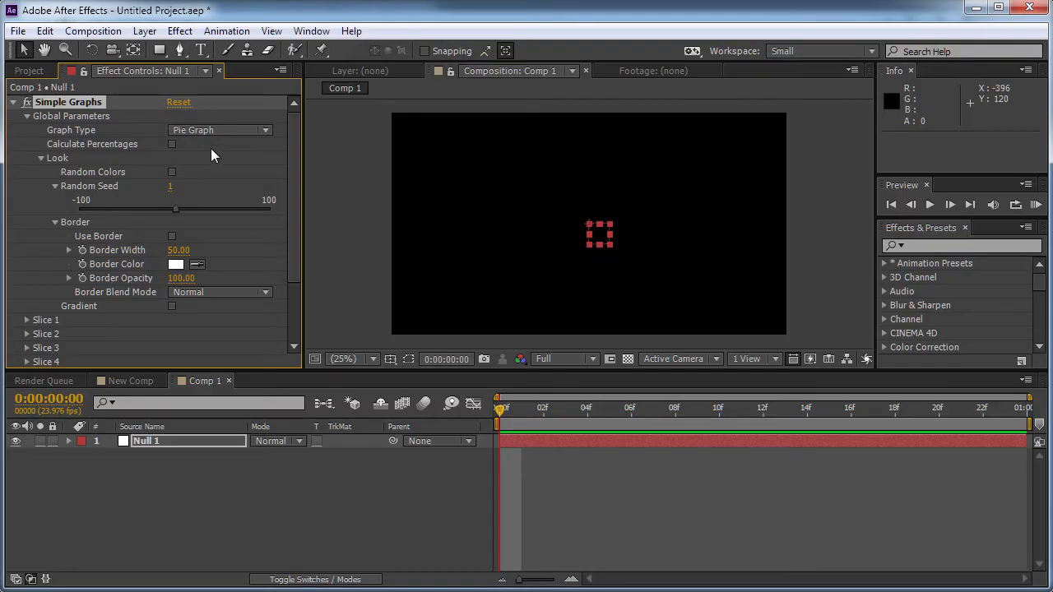
# Try the Bar Graph, Ring Graph and Pie Graph options of Graph Type, leaving it on Ring Graph
pyautogui.click(216, 129)
pyautogui.click(232, 166)
pyautogui.click(226, 130)
pyautogui.click(220, 184)
pyautogui.click(215, 130)
pyautogui.click(217, 148)
pyautogui.click(210, 131)
pyautogui.click(216, 166)
pyautogui.click(216, 129)
pyautogui.click(221, 185)
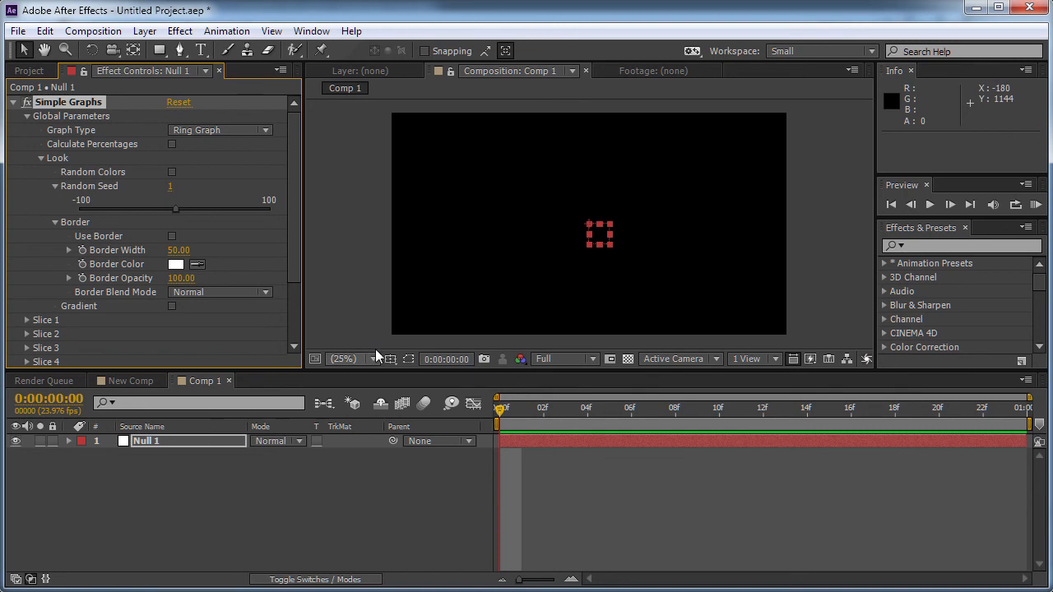
pyautogui.click(13, 103)
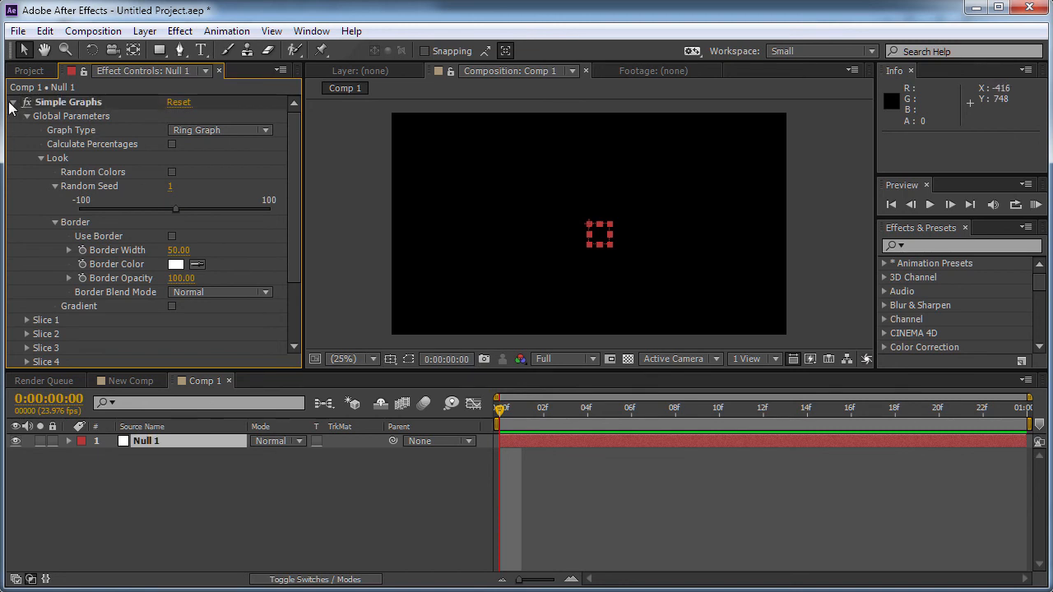